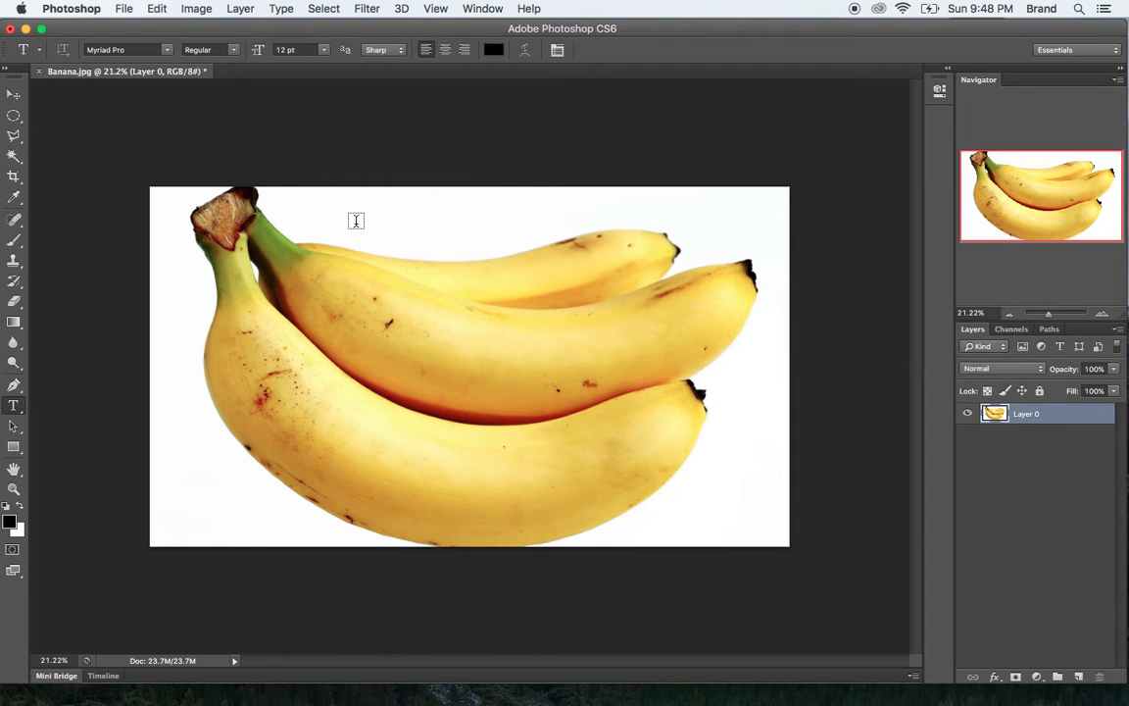
Add a text layer reading "BANANA" in the white area above the bananas, beside the stem.
{"action": "left_click", "coordinate": [321, 217]}
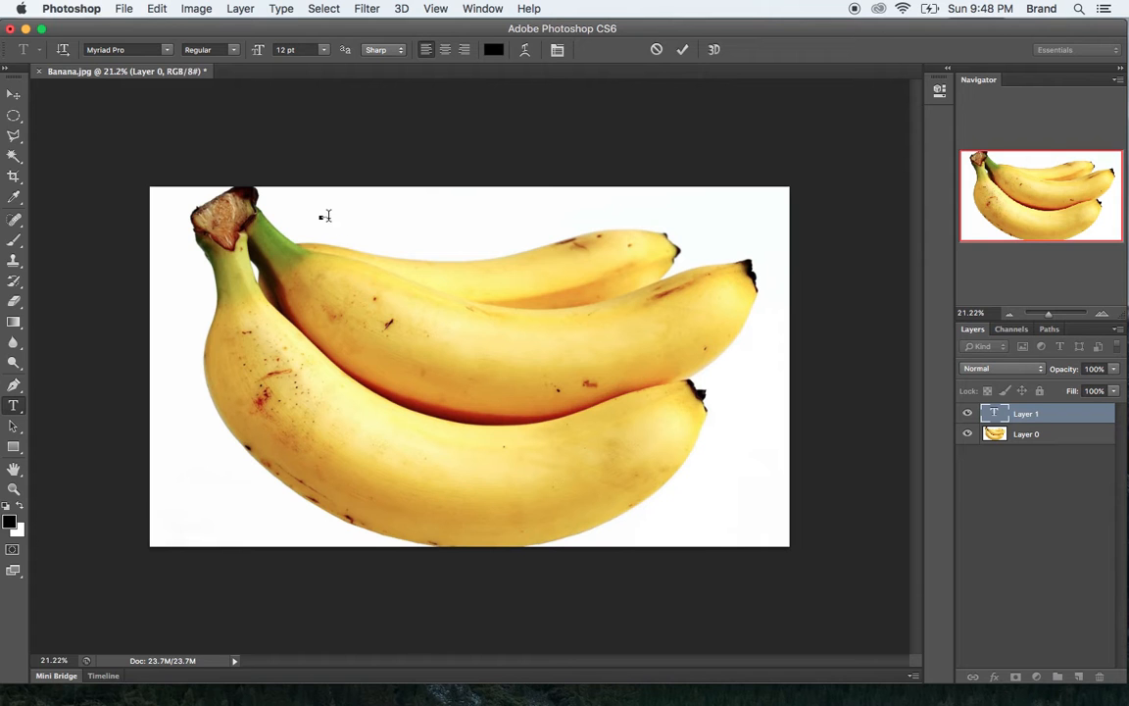
{"action": "left_click_drag", "start_coordinate": [332, 223], "coordinate": [319, 223]}
{"action": "left_click_drag", "start_coordinate": [1049, 317], "coordinate": [1056, 315]}
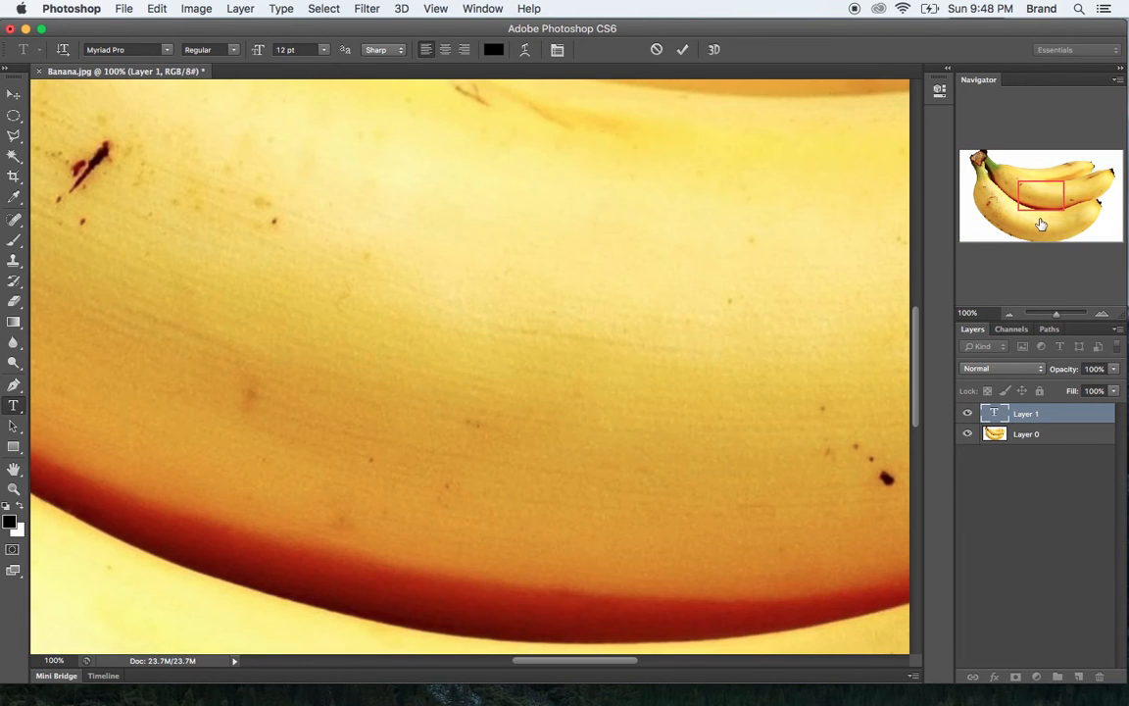
{"action": "left_click", "coordinate": [1041, 219]}
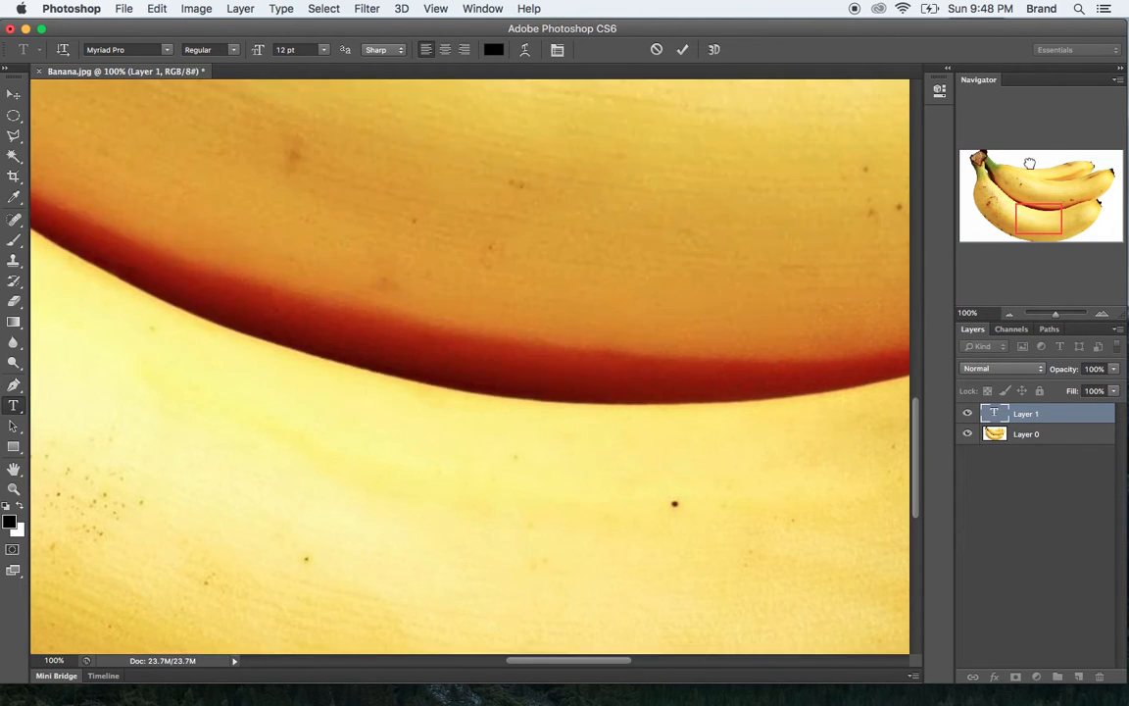
{"action": "left_click_drag", "start_coordinate": [1041, 196], "coordinate": [1003, 154]}
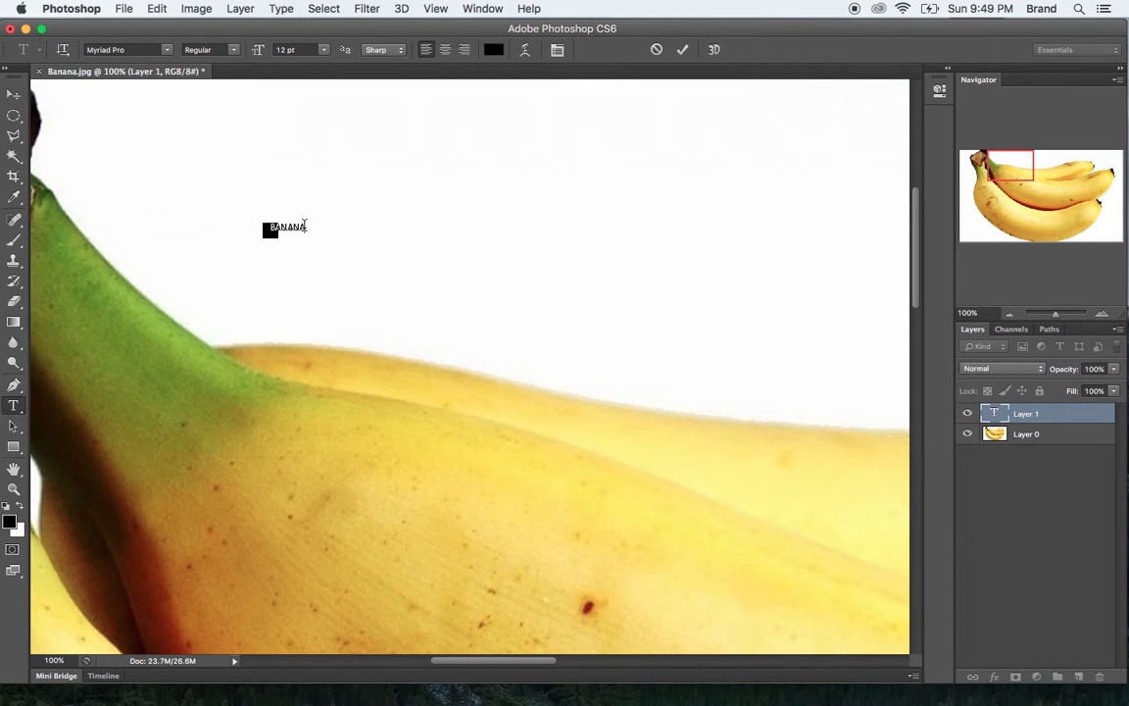
Set the font size of the whole word BANANA to 150 pt.
{"action": "left_click_drag", "start_coordinate": [303, 226], "coordinate": [275, 228]}
{"action": "left_click", "coordinate": [324, 50]}
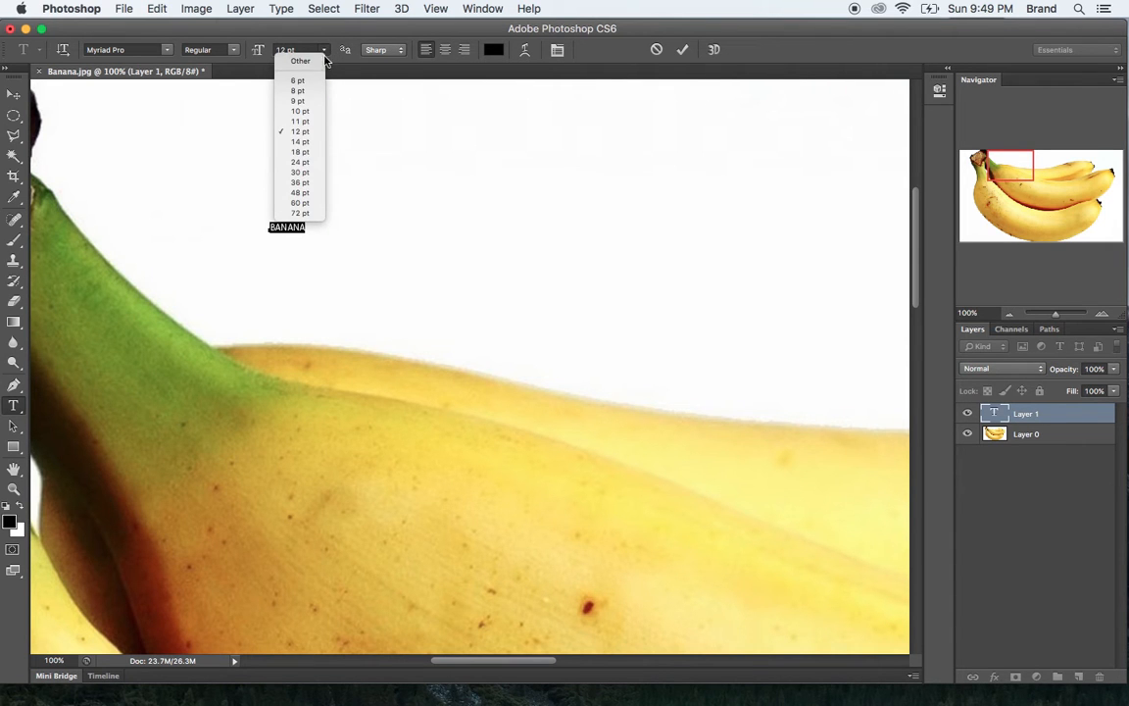
{"action": "left_click", "coordinate": [300, 172]}
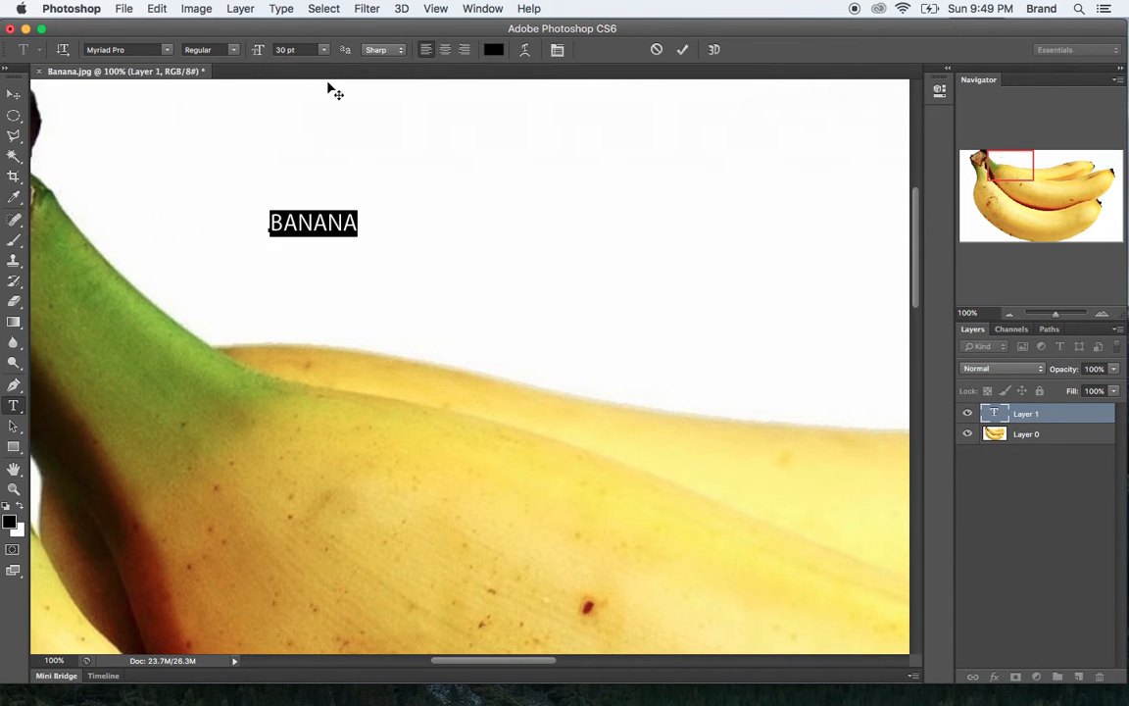
{"action": "left_click", "coordinate": [325, 50]}
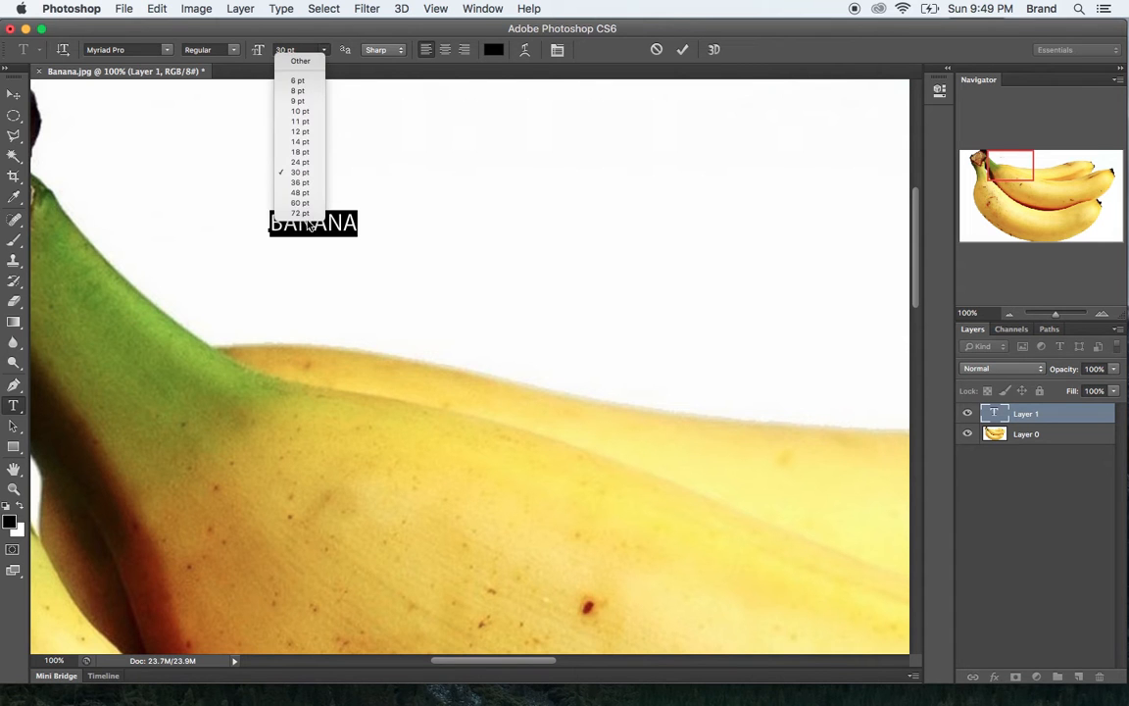
{"action": "left_click", "coordinate": [284, 200]}
{"action": "left_click", "coordinate": [272, 50]}
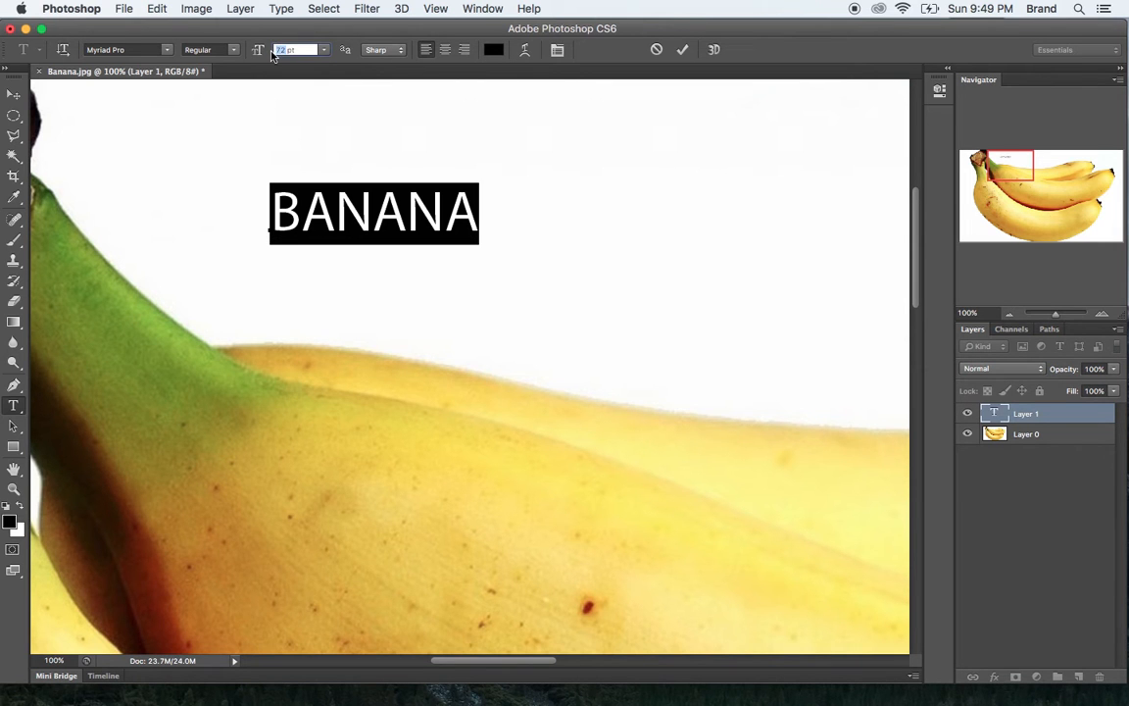
{"action": "type", "text": "150"}
{"action": "key", "text": "Return"}
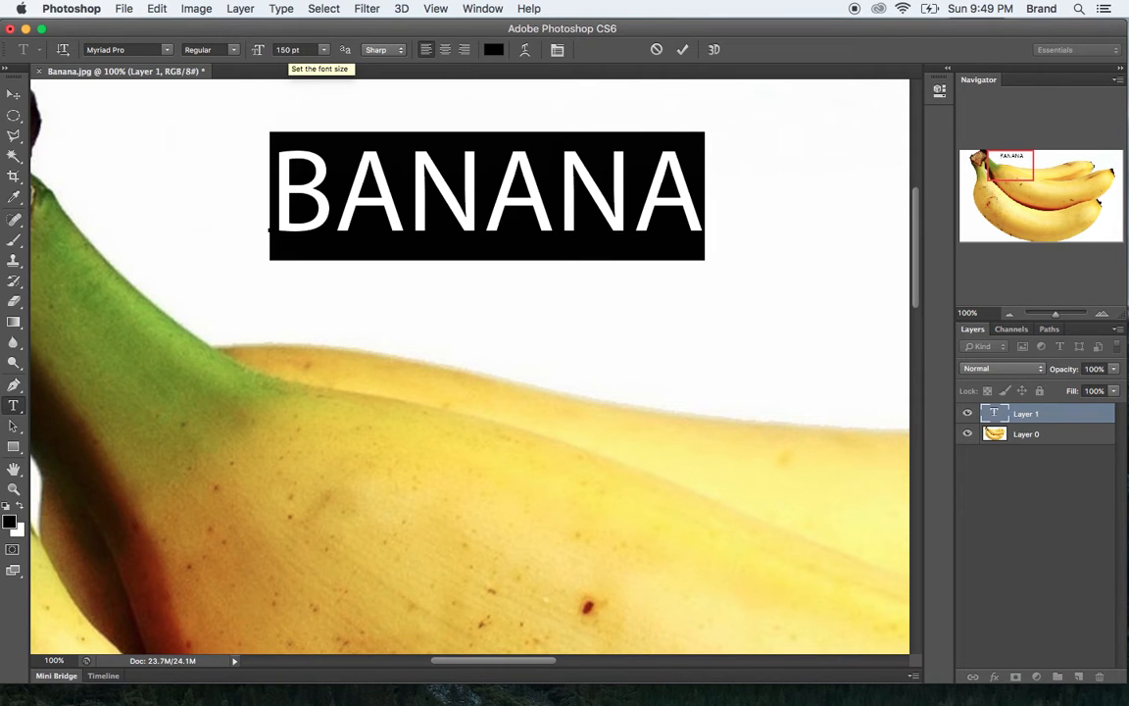
Recolor the BANANA text with a light yellow sampled from the banana skin (fdef7c) and commit the text edit.
{"action": "left_click", "coordinate": [493, 50]}
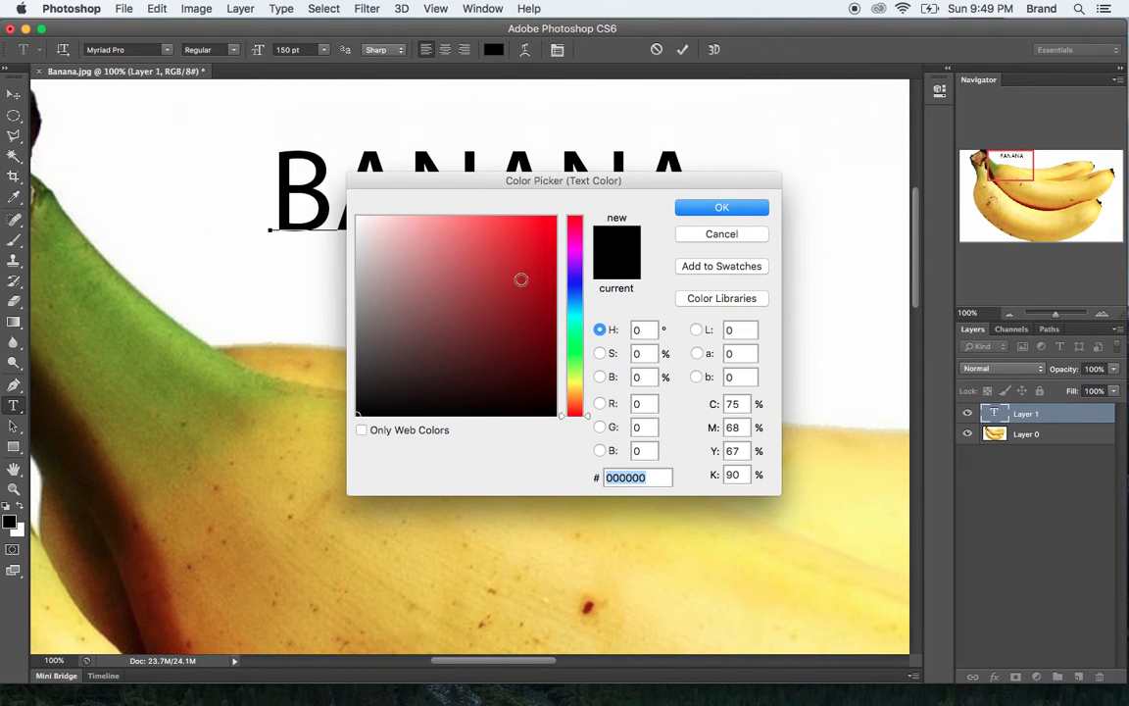
{"action": "left_click_drag", "start_coordinate": [588, 419], "coordinate": [589, 270]}
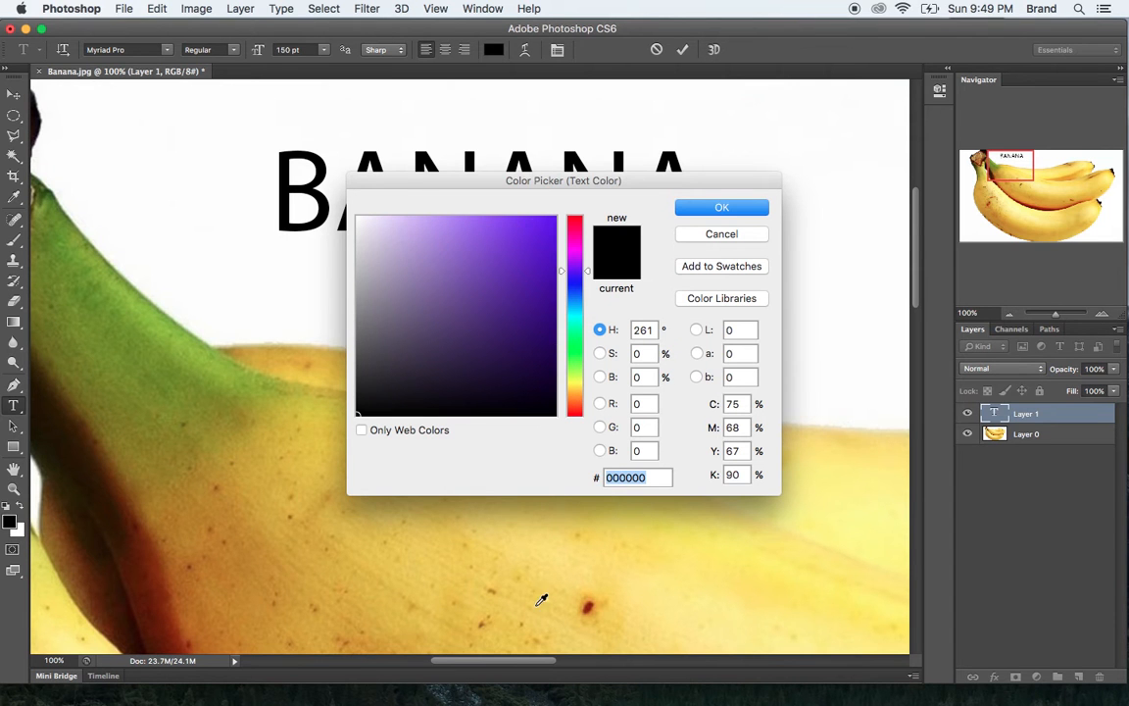
{"action": "left_click", "coordinate": [499, 561]}
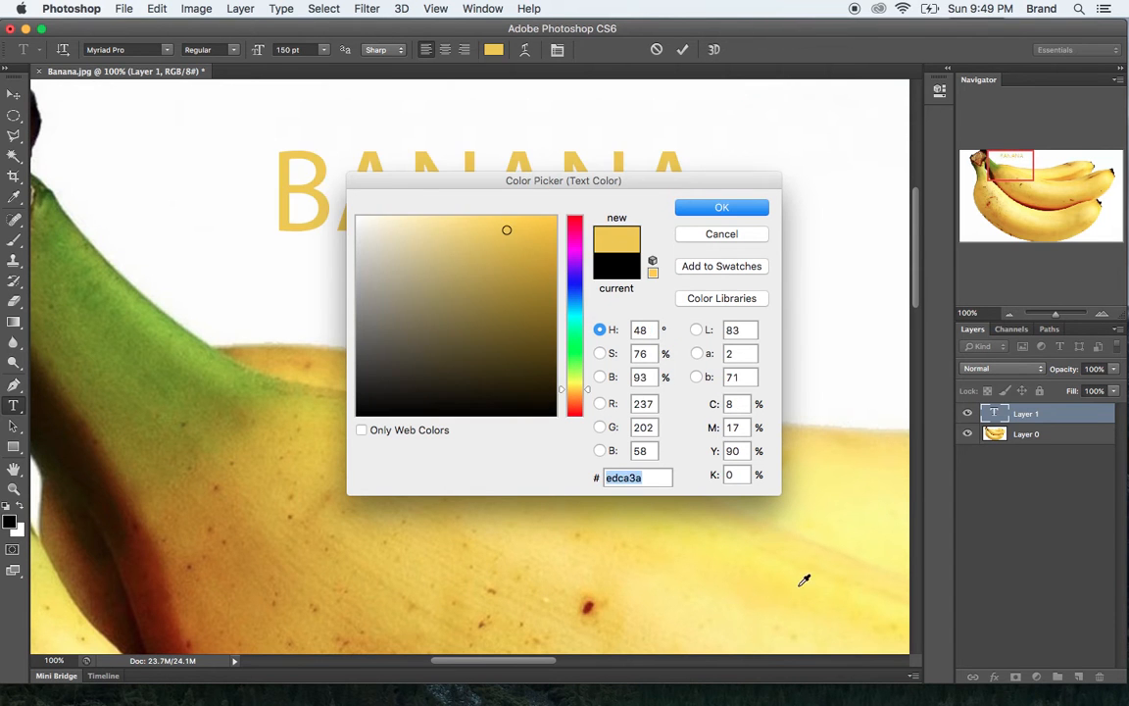
{"action": "left_click", "coordinate": [103, 305]}
{"action": "left_click", "coordinate": [279, 528]}
{"action": "left_click", "coordinate": [300, 512]}
{"action": "left_click", "coordinate": [703, 604]}
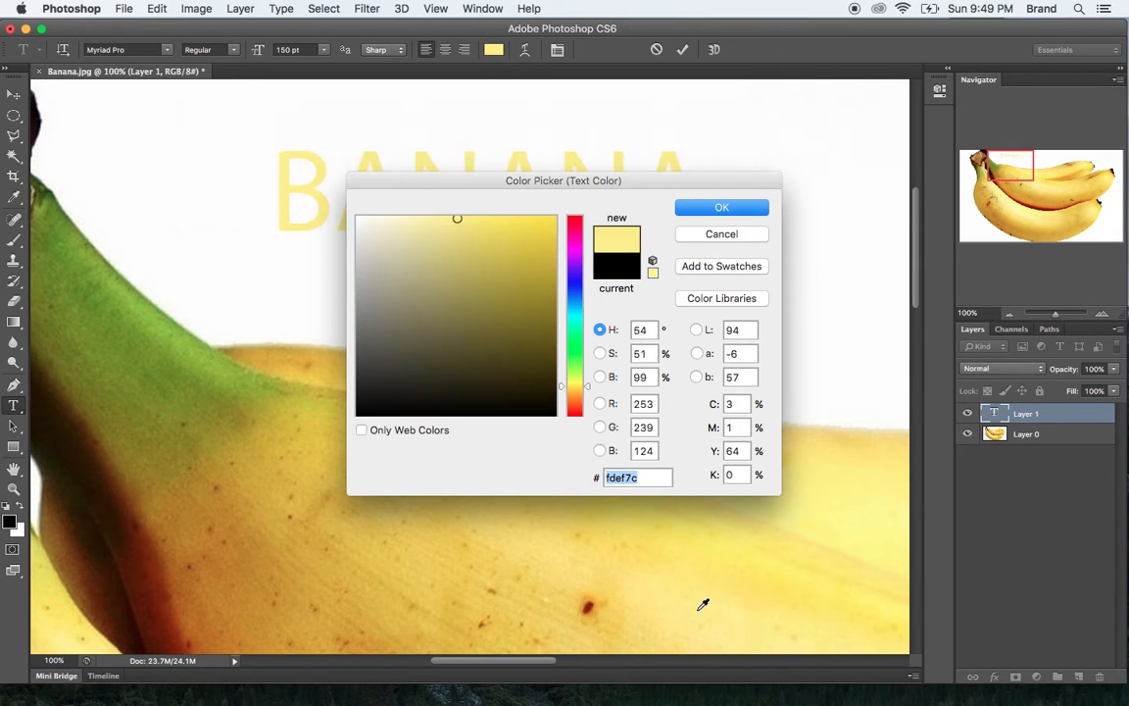
{"action": "left_click", "coordinate": [712, 207]}
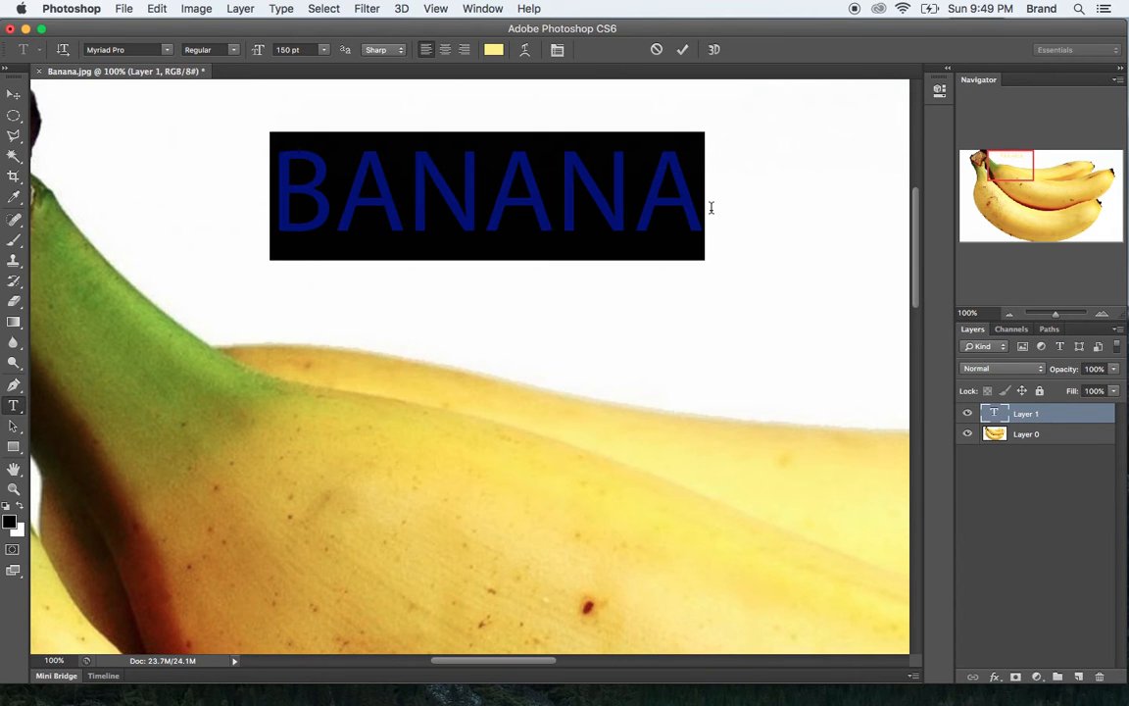
{"action": "left_click_drag", "start_coordinate": [1055, 319], "coordinate": [1046, 316]}
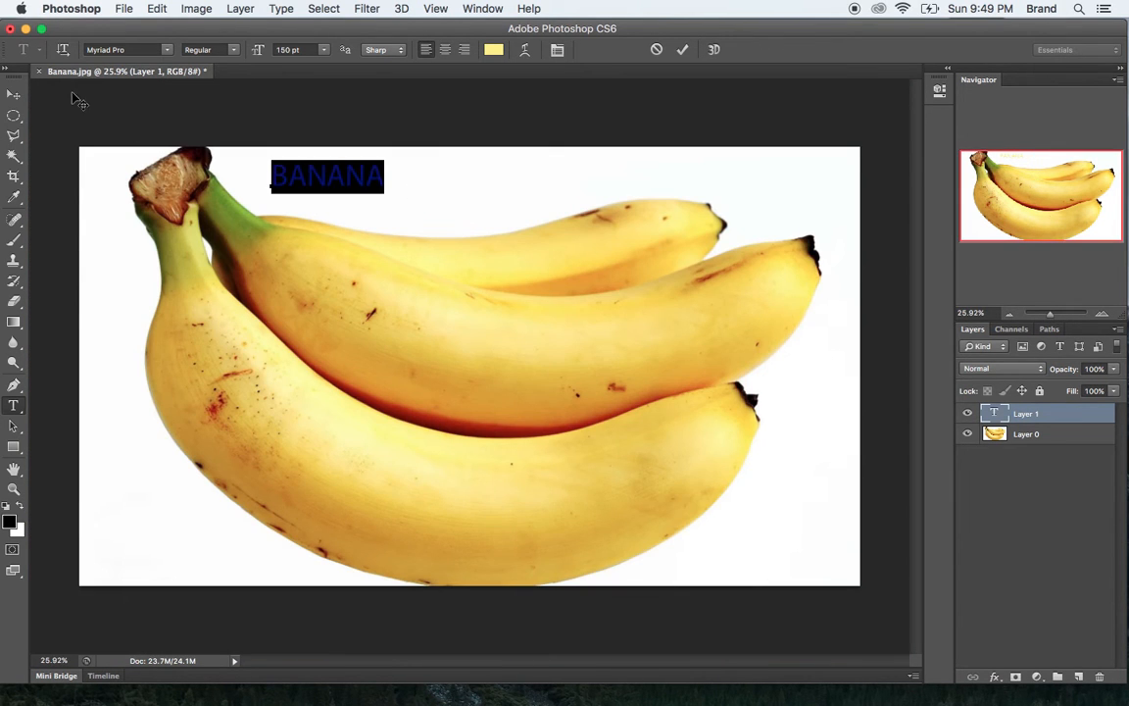
{"action": "left_click", "coordinate": [14, 93]}
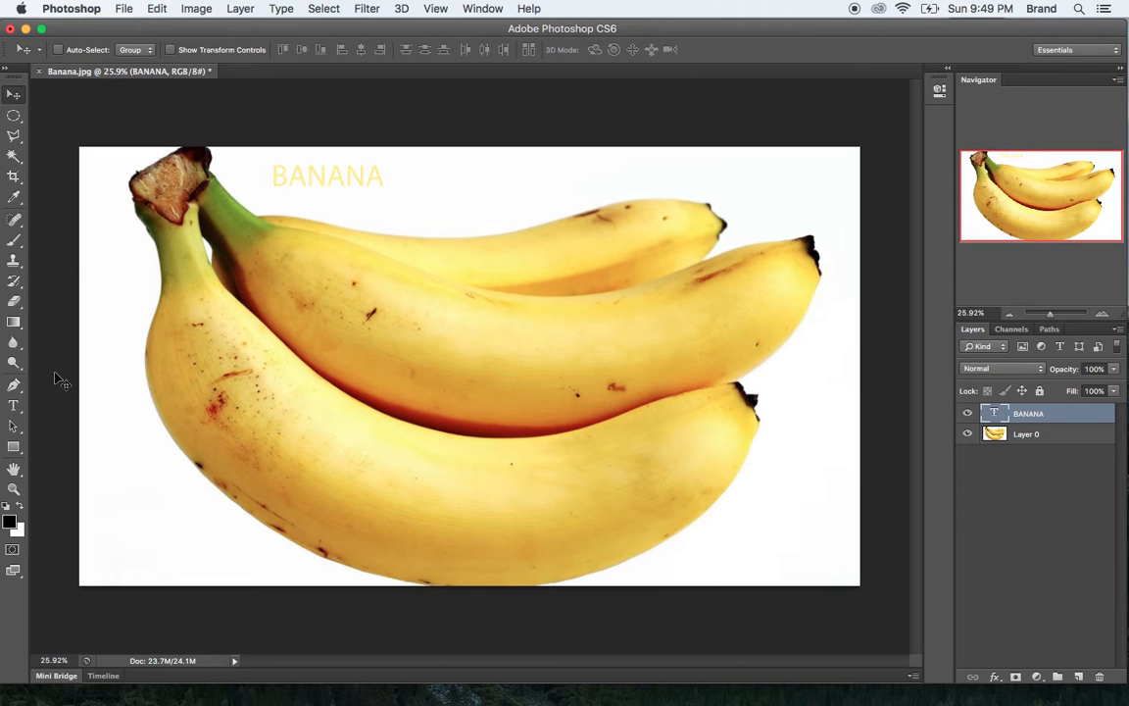
Select the BANANA text for editing and look over its character and paragraph settings, closing them again.
{"action": "left_click", "coordinate": [14, 406]}
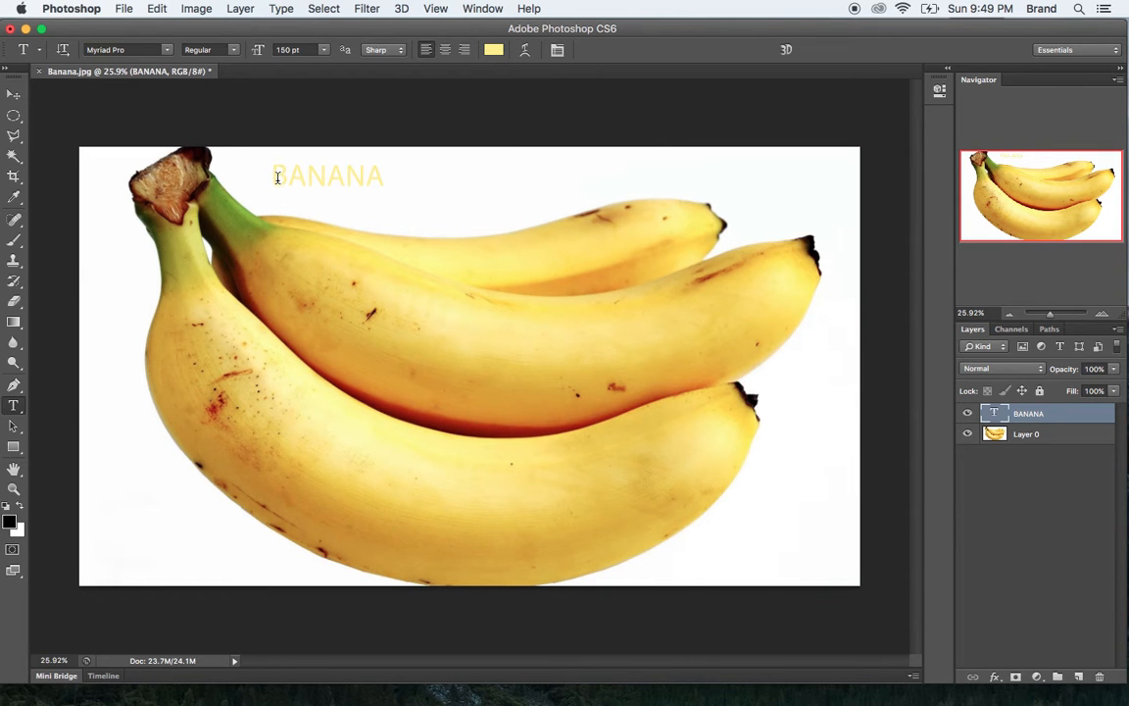
{"action": "left_click_drag", "start_coordinate": [275, 173], "coordinate": [381, 170]}
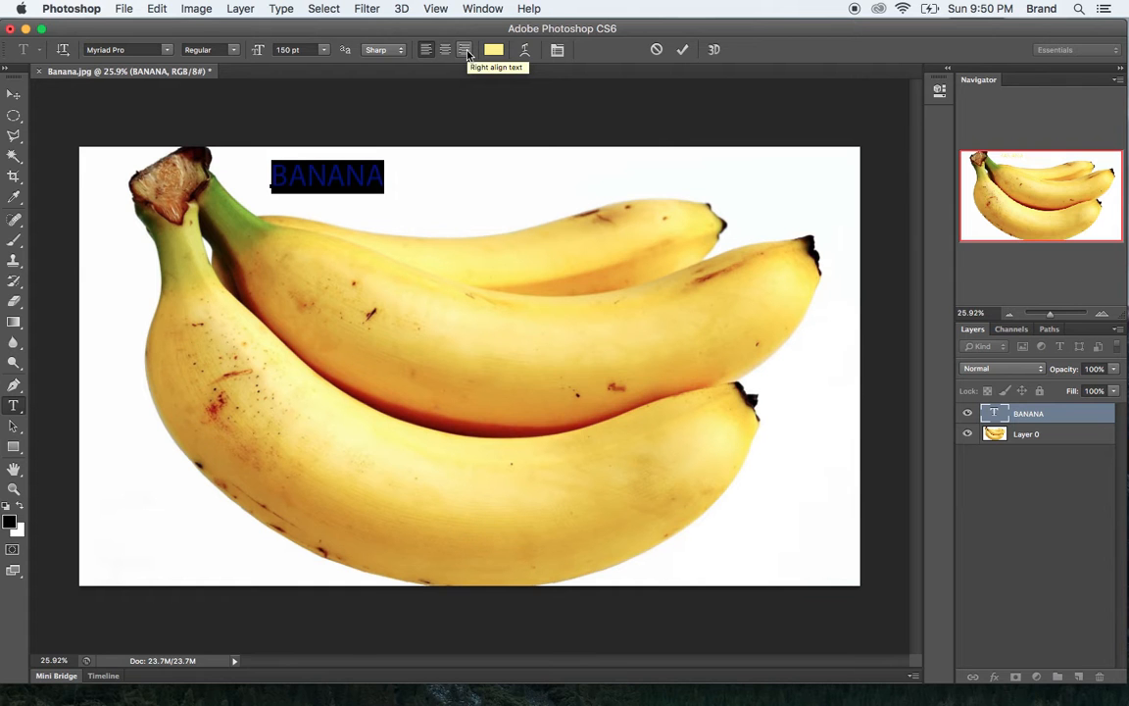
{"action": "left_click", "coordinate": [557, 50]}
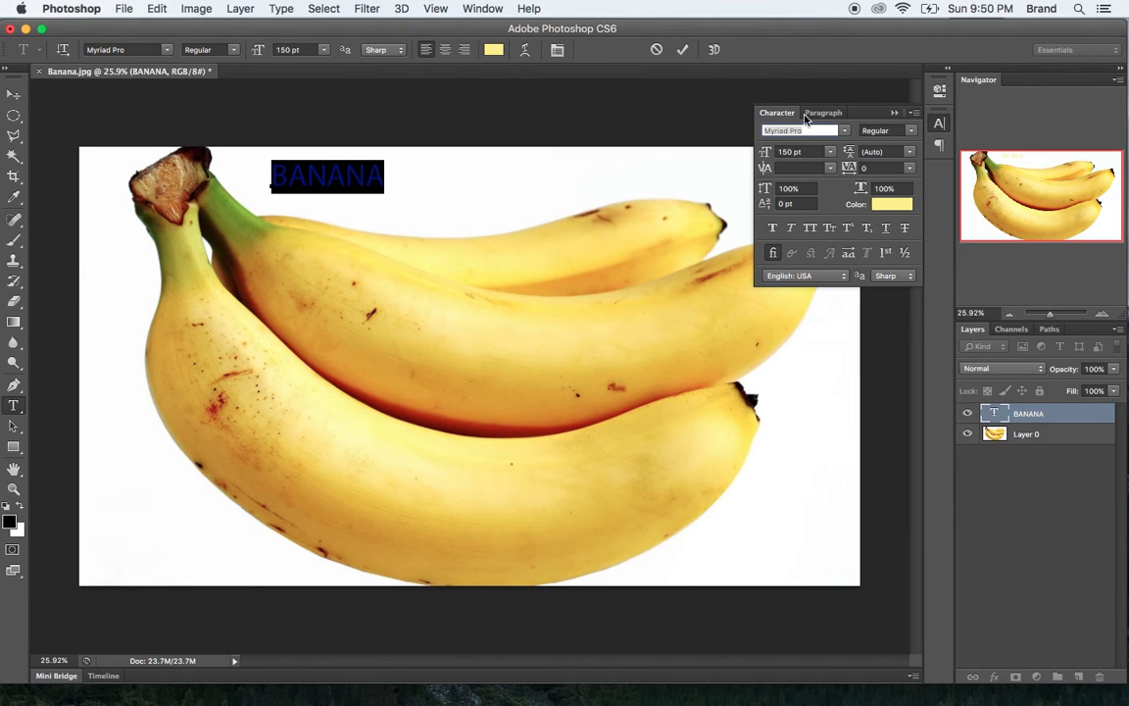
{"action": "right_click", "coordinate": [764, 113]}
{"action": "left_click", "coordinate": [784, 121]}
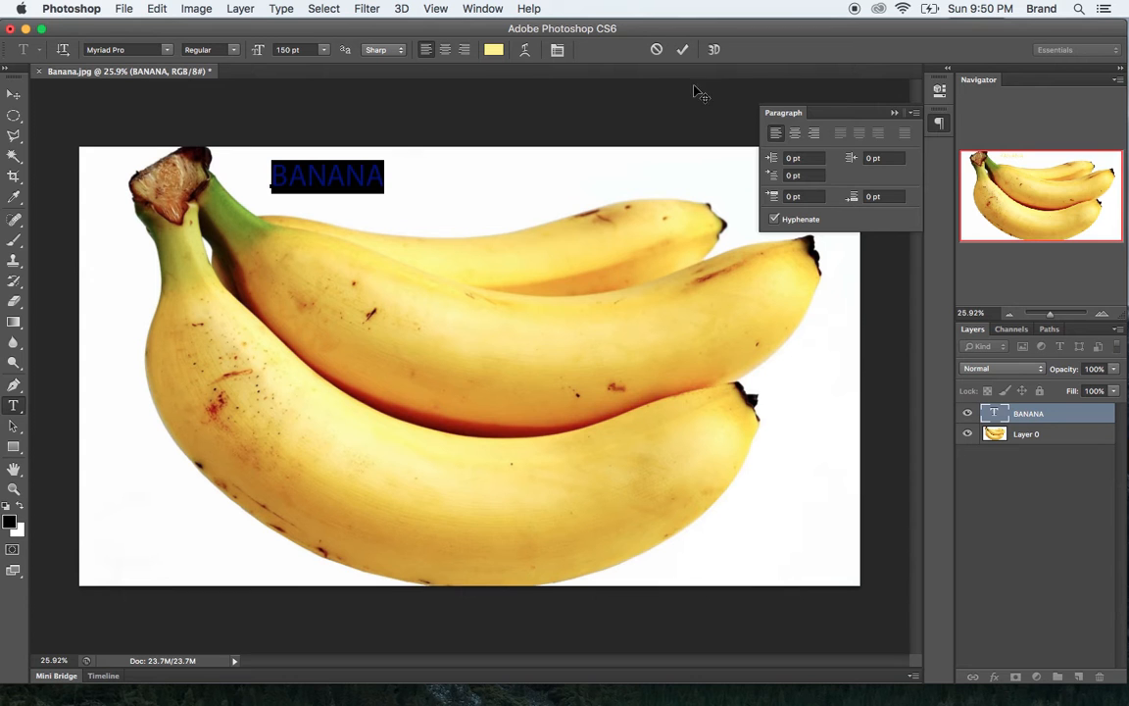
{"action": "right_click", "coordinate": [783, 113]}
{"action": "left_click", "coordinate": [789, 119]}
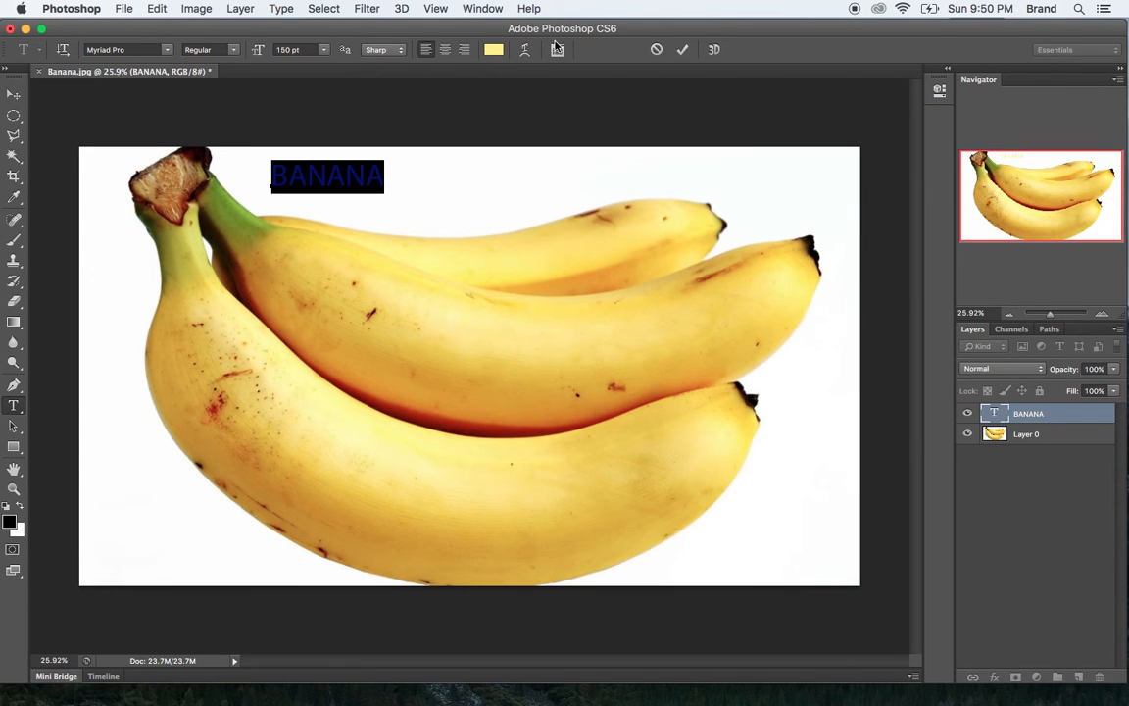
Warp the BANANA text with a horizontal Arc at -30% bend and place it along the upper edge of the rear banana.
{"action": "left_click", "coordinate": [525, 51]}
{"action": "left_click", "coordinate": [610, 262]}
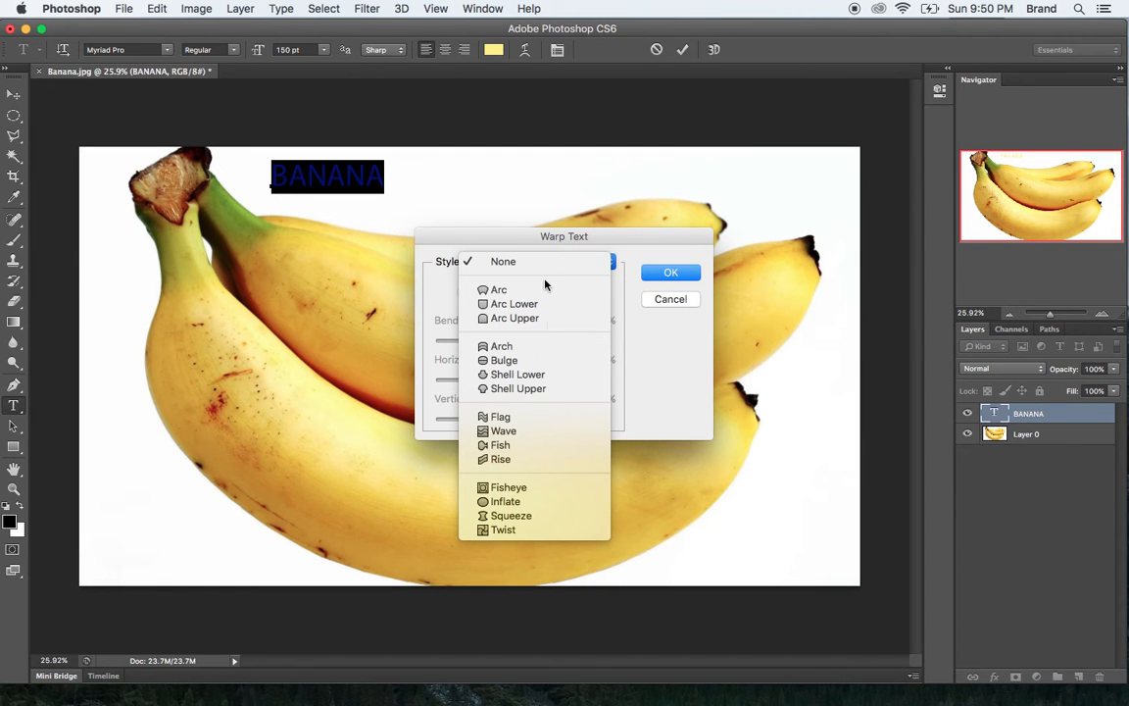
{"action": "left_click", "coordinate": [504, 291]}
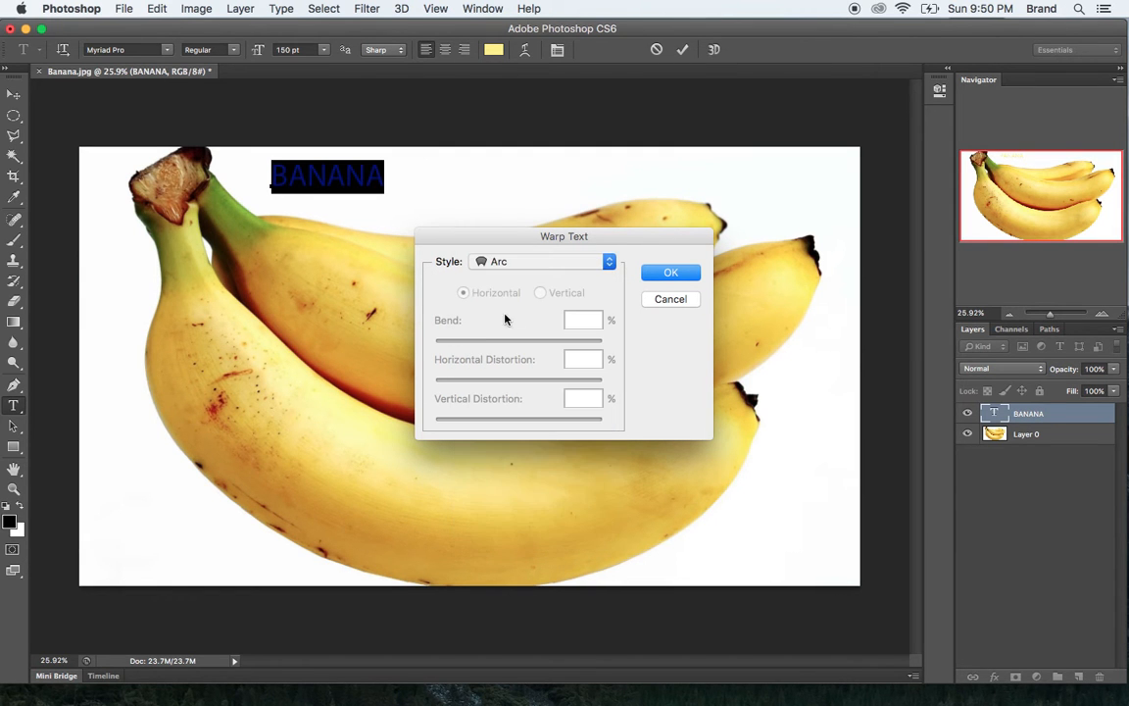
{"action": "left_click_drag", "start_coordinate": [559, 341], "coordinate": [494, 345]}
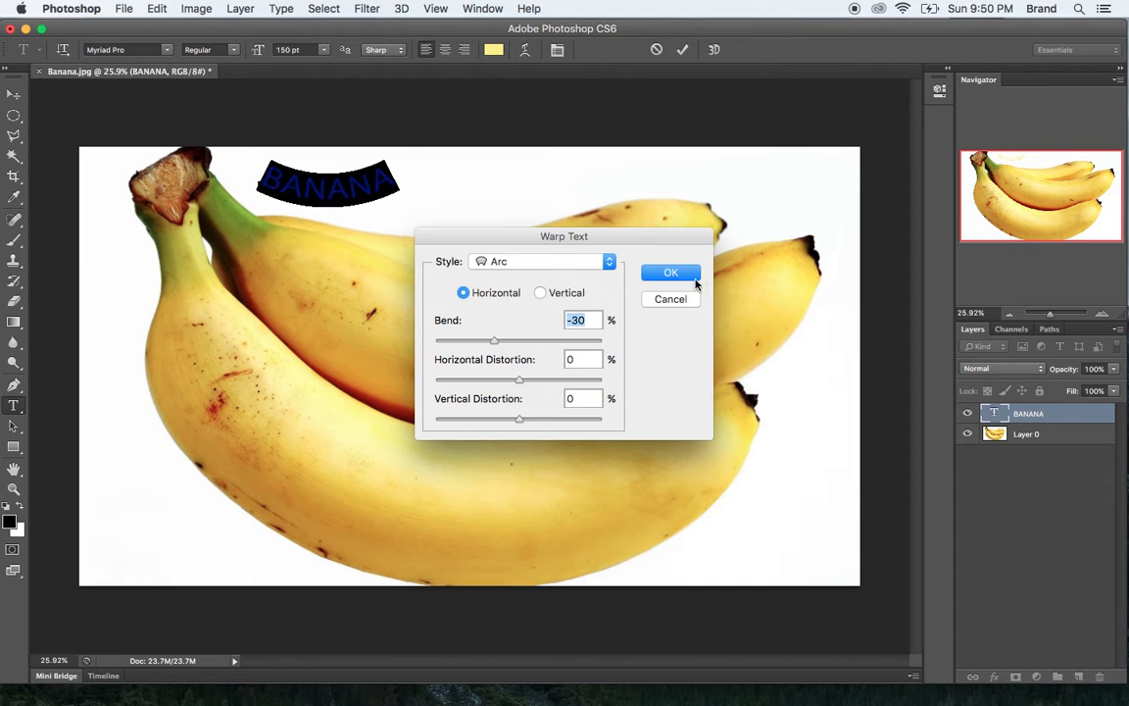
{"action": "left_click", "coordinate": [695, 277]}
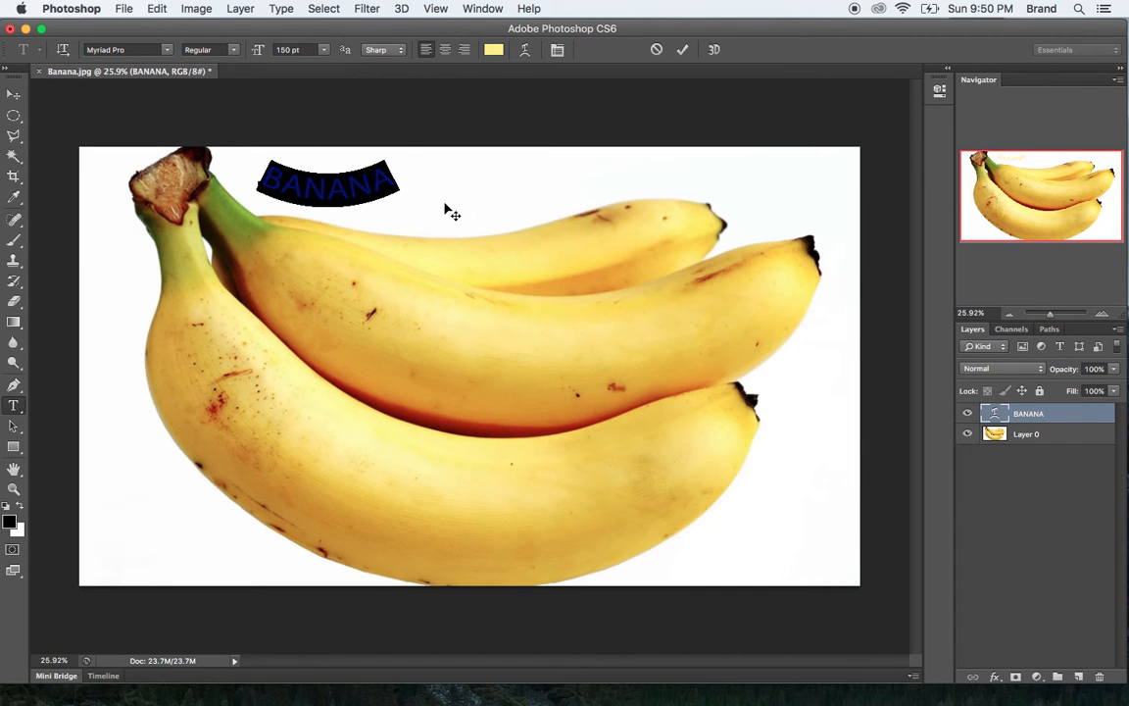
{"action": "left_click", "coordinate": [15, 95]}
{"action": "left_click_drag", "start_coordinate": [345, 200], "coordinate": [466, 232]}
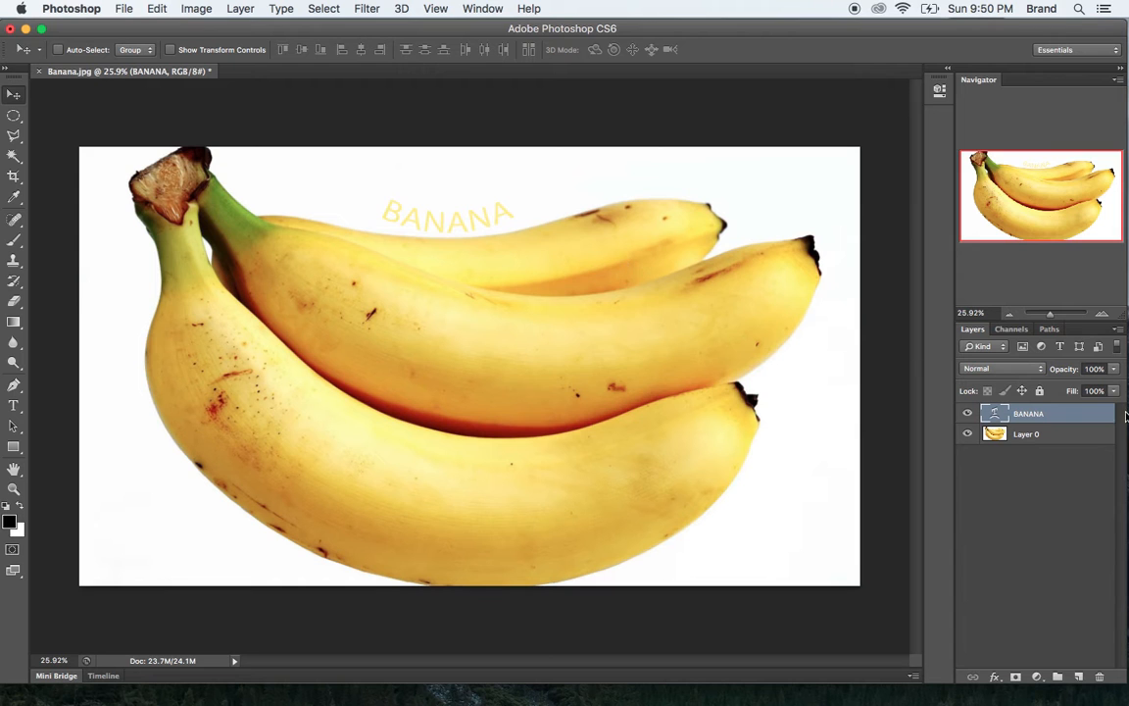
Add an 8 px black outside Stroke layer style to the BANANA text layer.
{"action": "double_click", "coordinate": [1025, 415]}
{"action": "left_click", "coordinate": [1081, 419]}
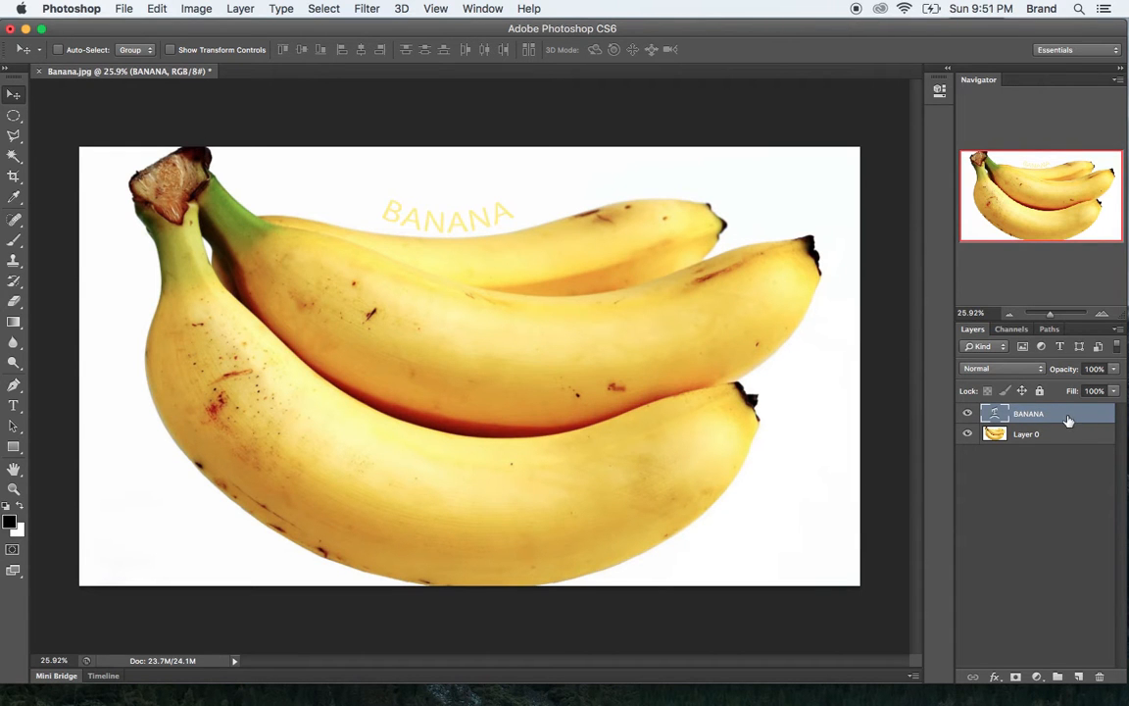
{"action": "double_click", "coordinate": [1085, 417]}
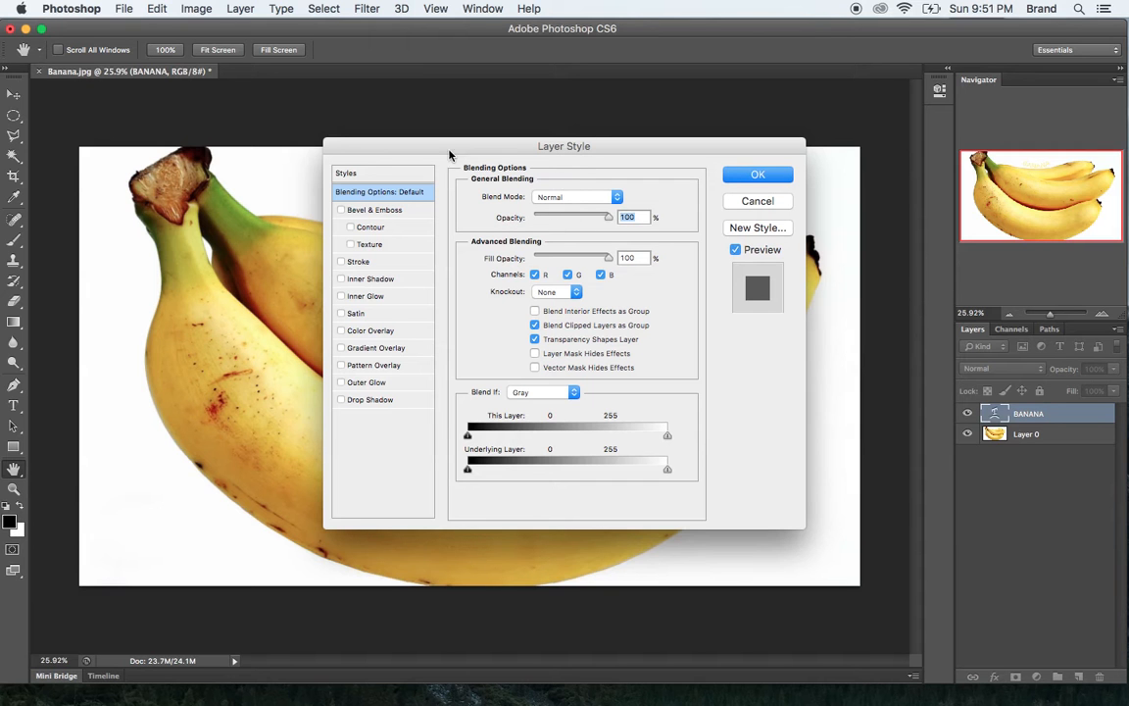
{"action": "left_click_drag", "start_coordinate": [442, 152], "coordinate": [750, 121]}
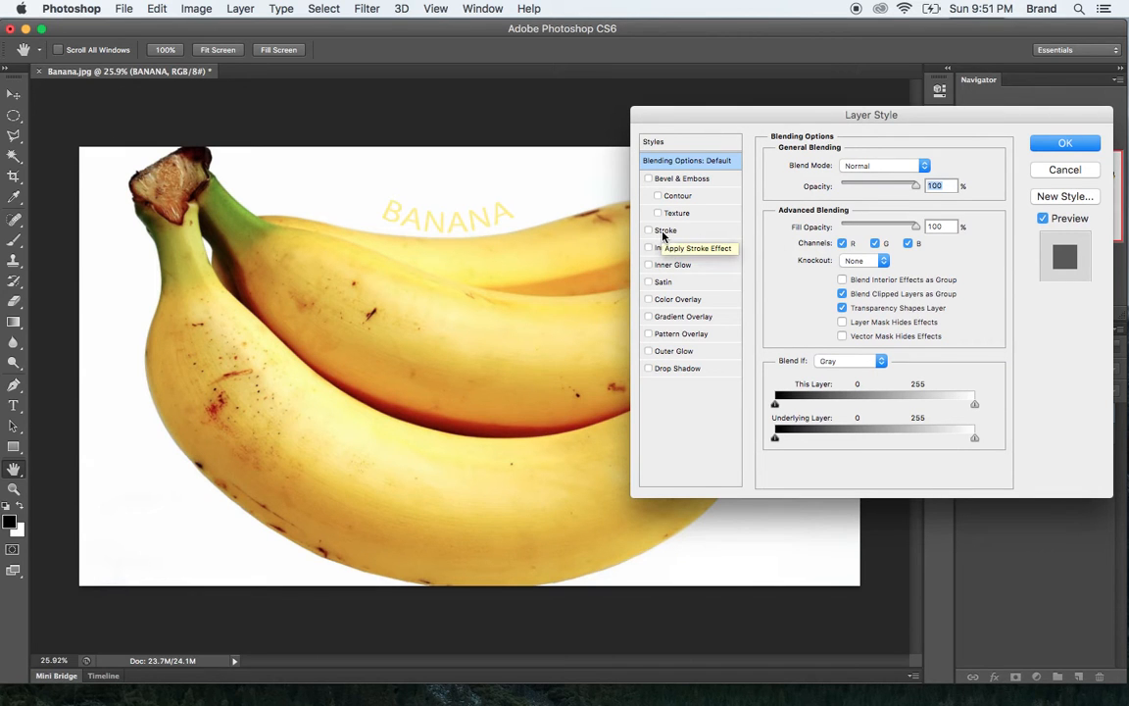
{"action": "left_click", "coordinate": [667, 232]}
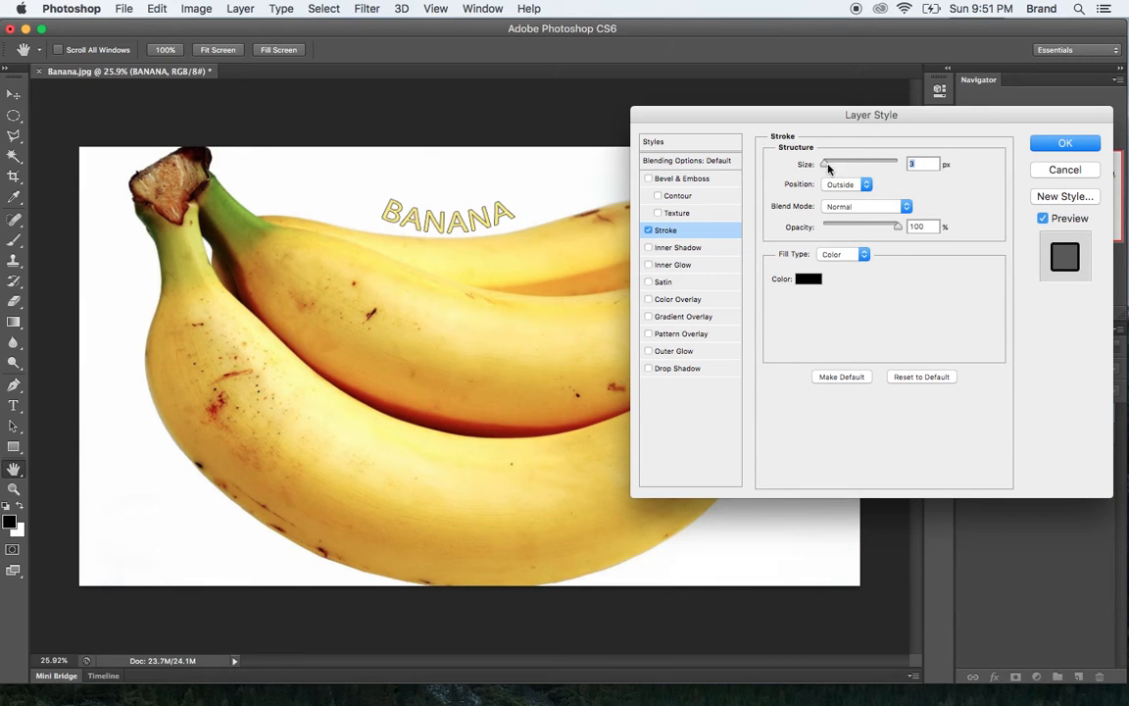
{"action": "left_click_drag", "start_coordinate": [826, 168], "coordinate": [828, 169]}
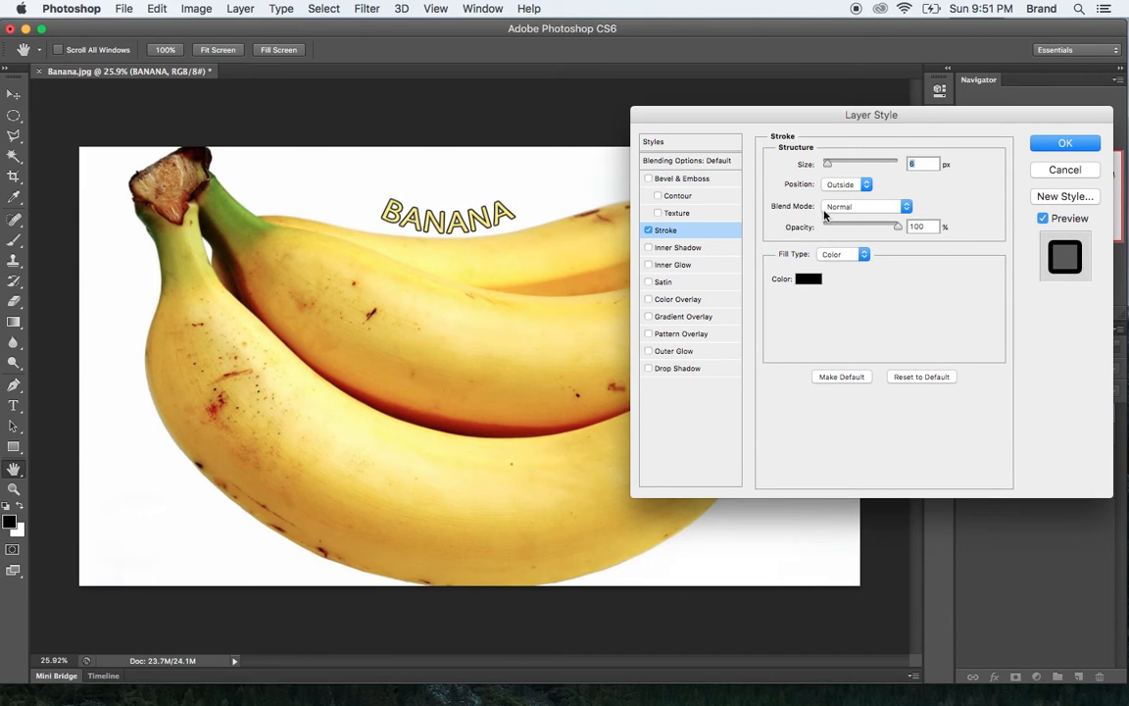
{"action": "left_click_drag", "start_coordinate": [832, 168], "coordinate": [830, 166]}
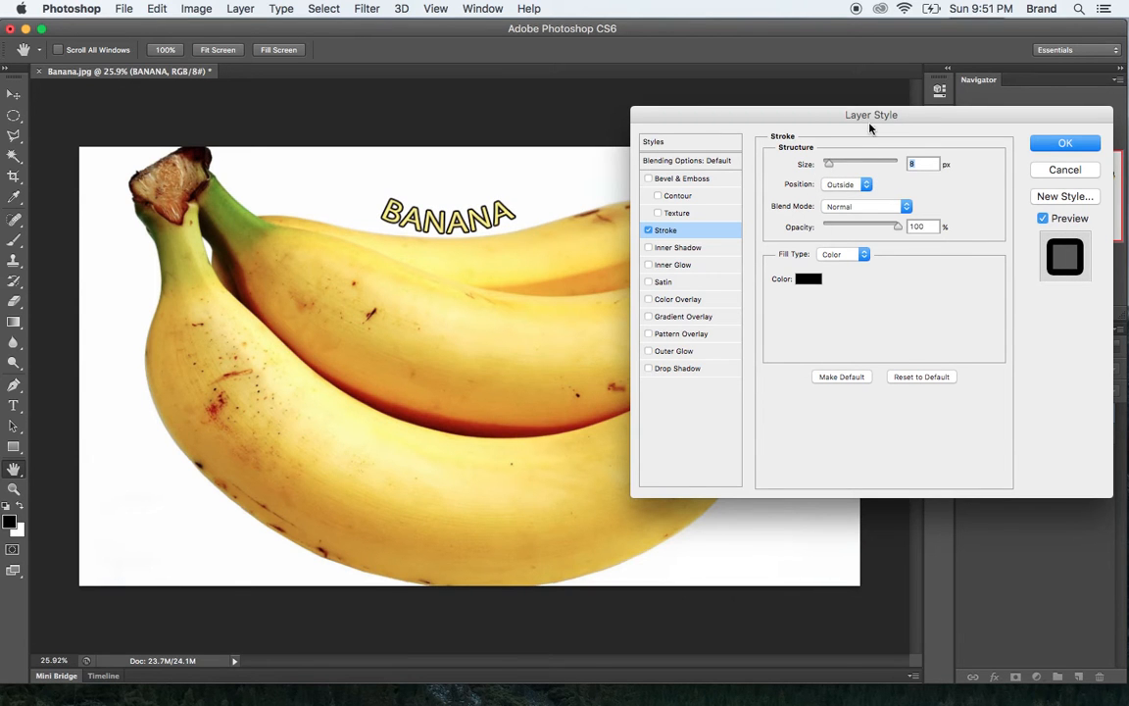
Enable Bevel & Emboss on the BANANA text, try its Contour option and switch it off, and show the bevel settings.
{"action": "left_click", "coordinate": [649, 179]}
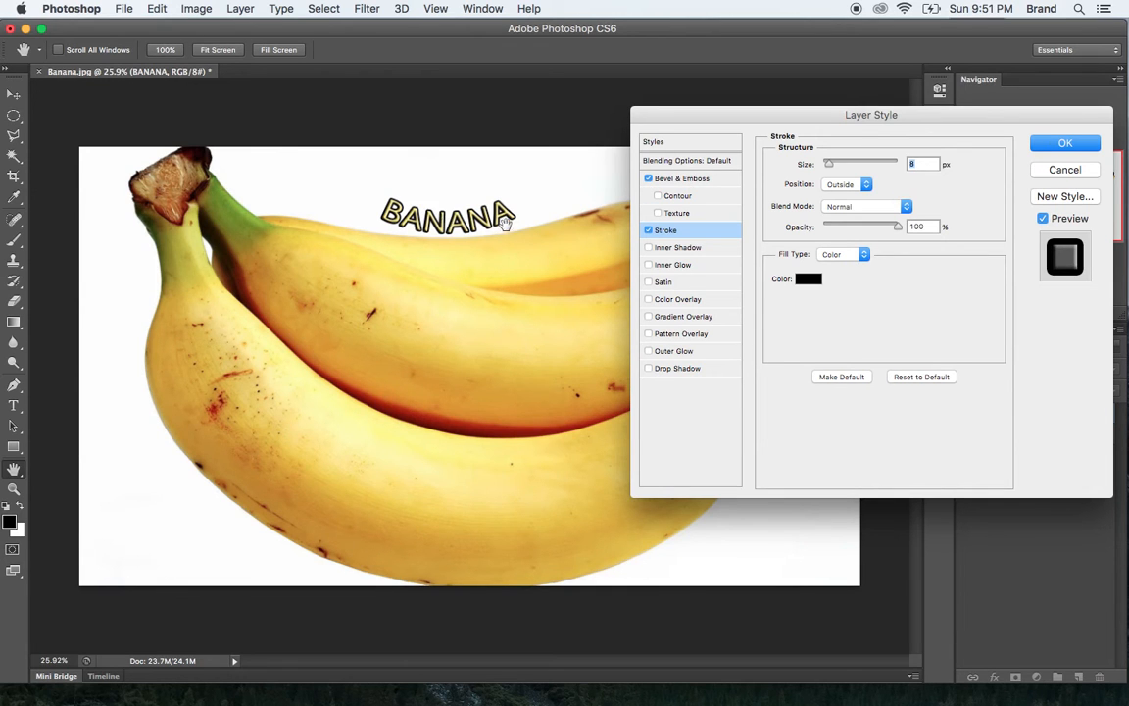
{"action": "left_click", "coordinate": [657, 195]}
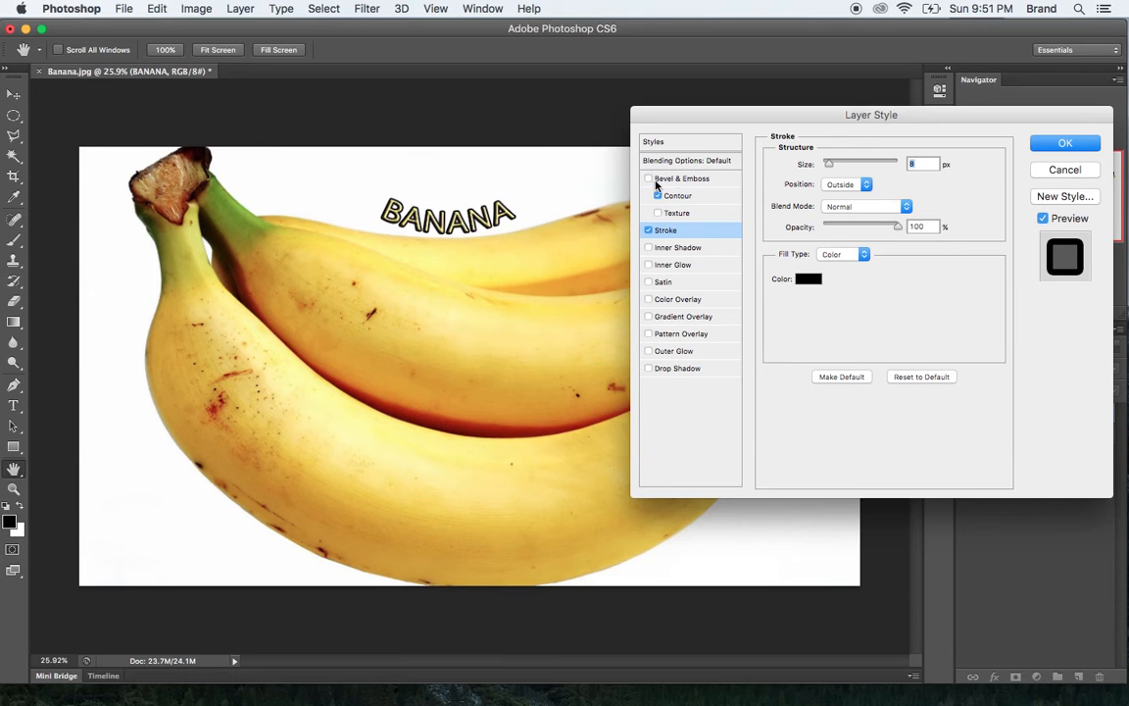
{"action": "left_click", "coordinate": [657, 195]}
{"action": "left_click", "coordinate": [685, 180]}
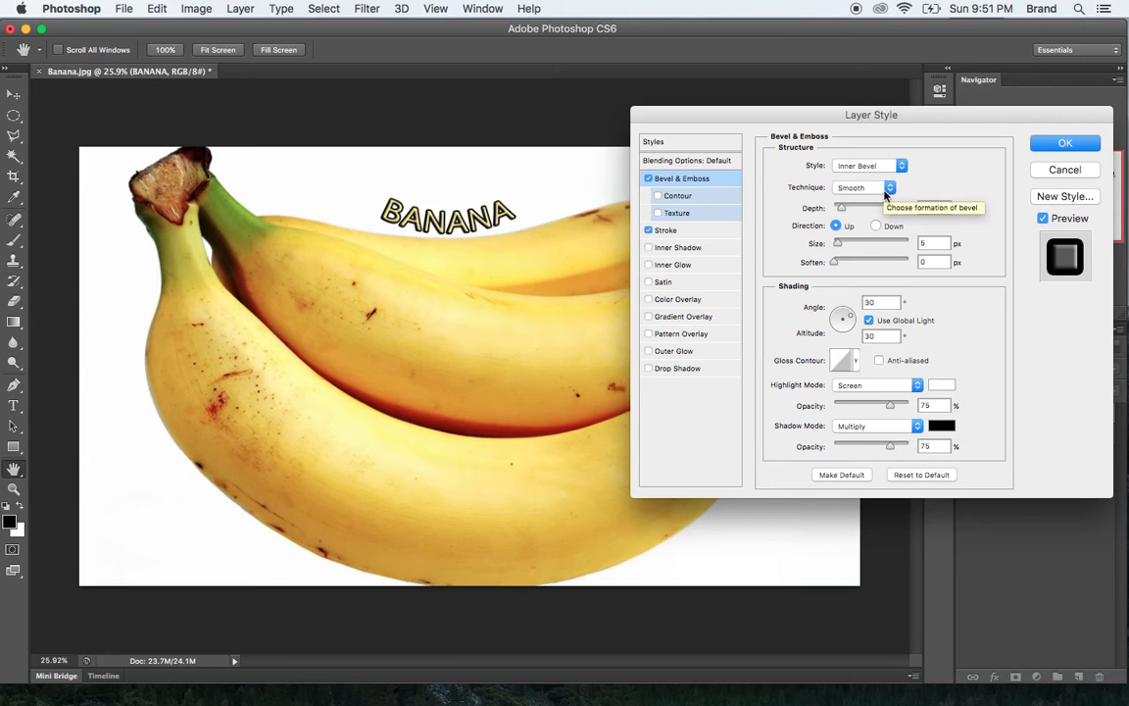
Try the Inner Shadow and Satin effects, switch both off, and apply the layer style to the BANANA text.
{"action": "left_click", "coordinate": [648, 247]}
{"action": "left_click", "coordinate": [648, 248]}
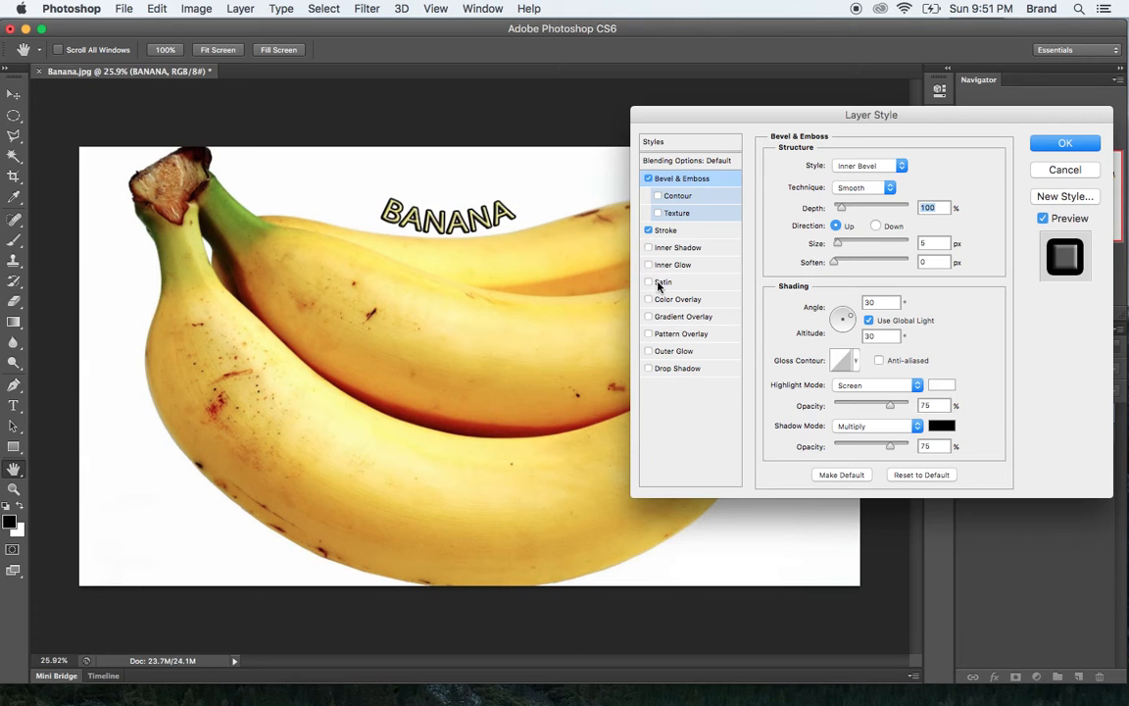
{"action": "left_click", "coordinate": [648, 282]}
{"action": "left_click", "coordinate": [648, 282]}
{"action": "left_click", "coordinate": [1064, 144]}
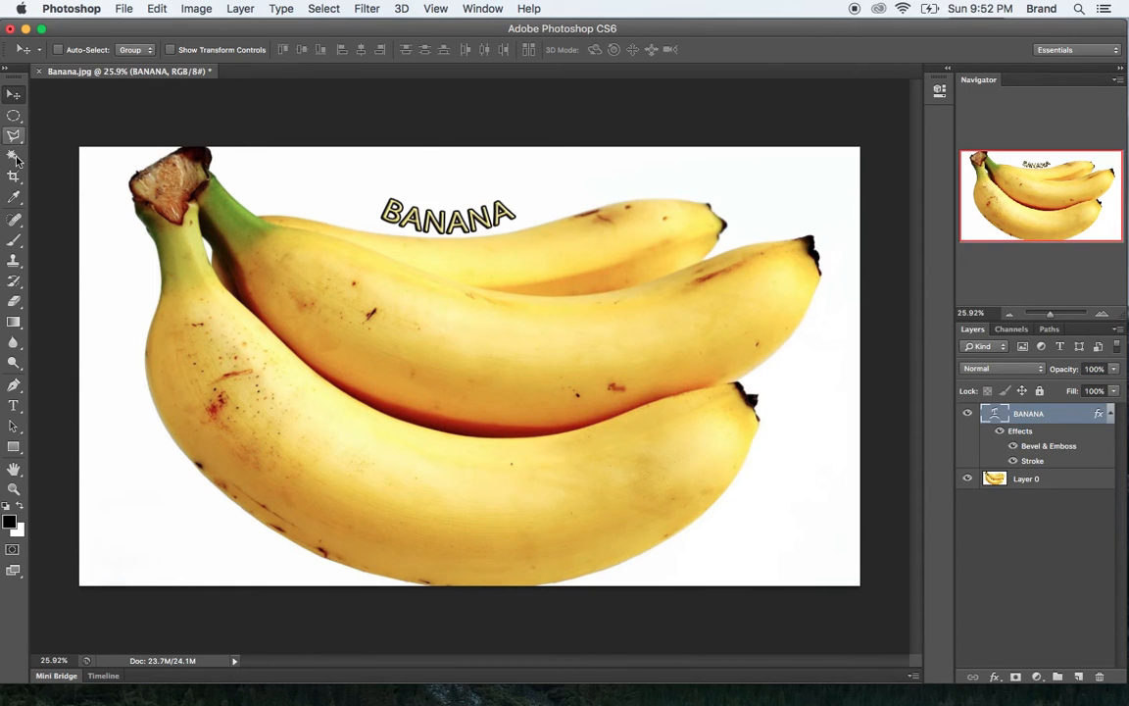
Add a second "BANANA" text in vertical type on the white area beside the front banana's stem end and shift it slightly upward.
{"action": "left_click", "coordinate": [15, 410]}
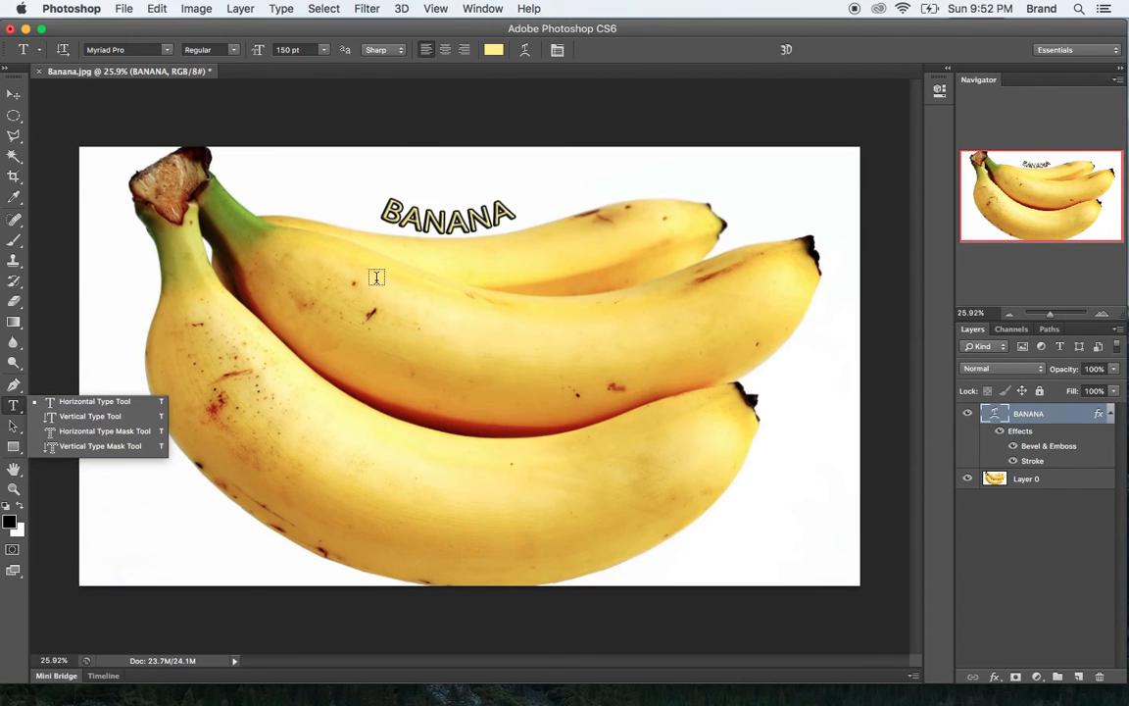
{"action": "left_click", "coordinate": [80, 420]}
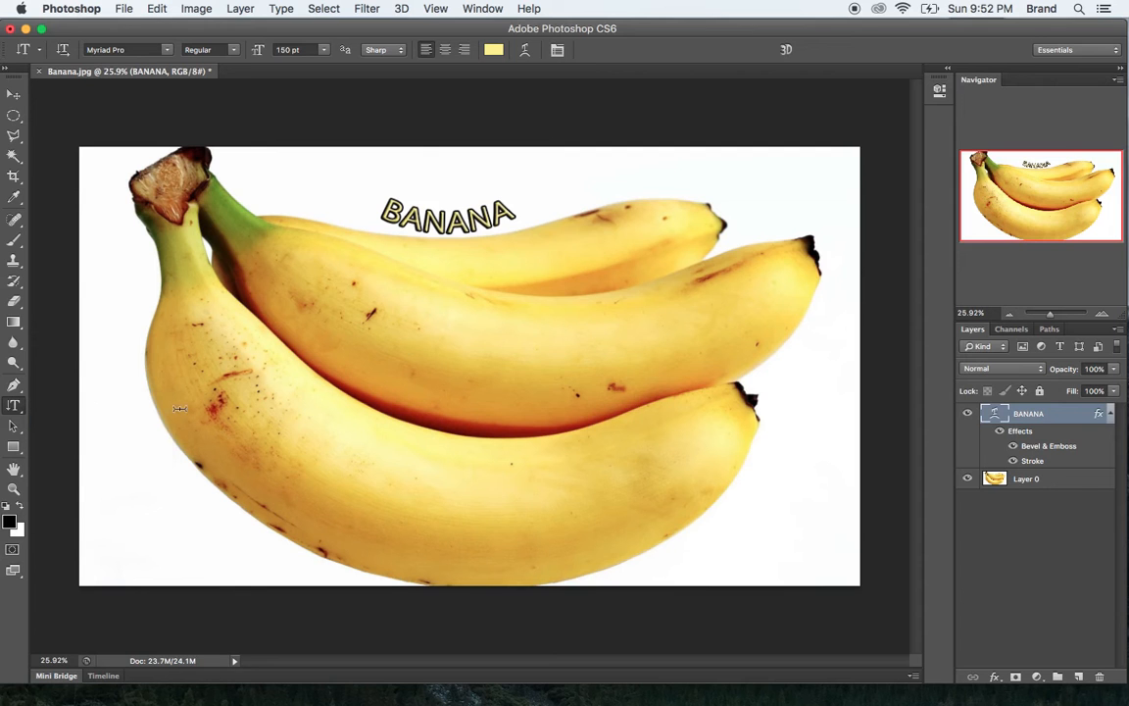
{"action": "left_click", "coordinate": [122, 411]}
{"action": "type", "text": "BAN"}
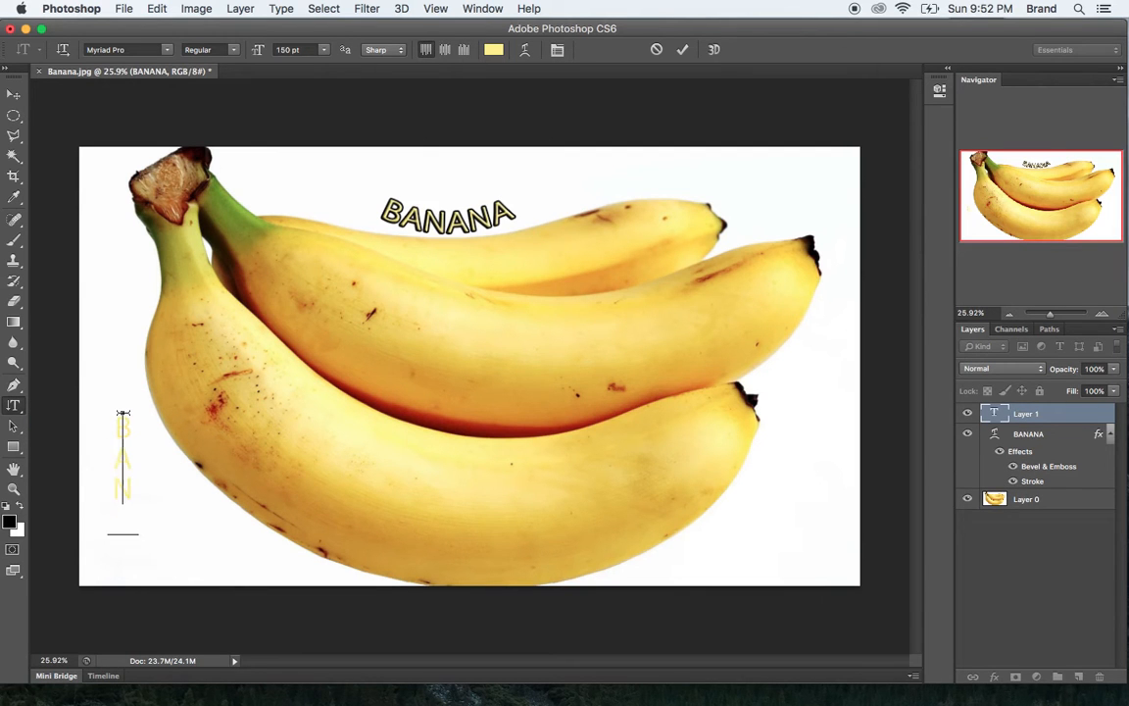
{"action": "type", "text": "AN"}
{"action": "left_click", "coordinate": [14, 94]}
{"action": "left_click_drag", "start_coordinate": [108, 398], "coordinate": [102, 350]}
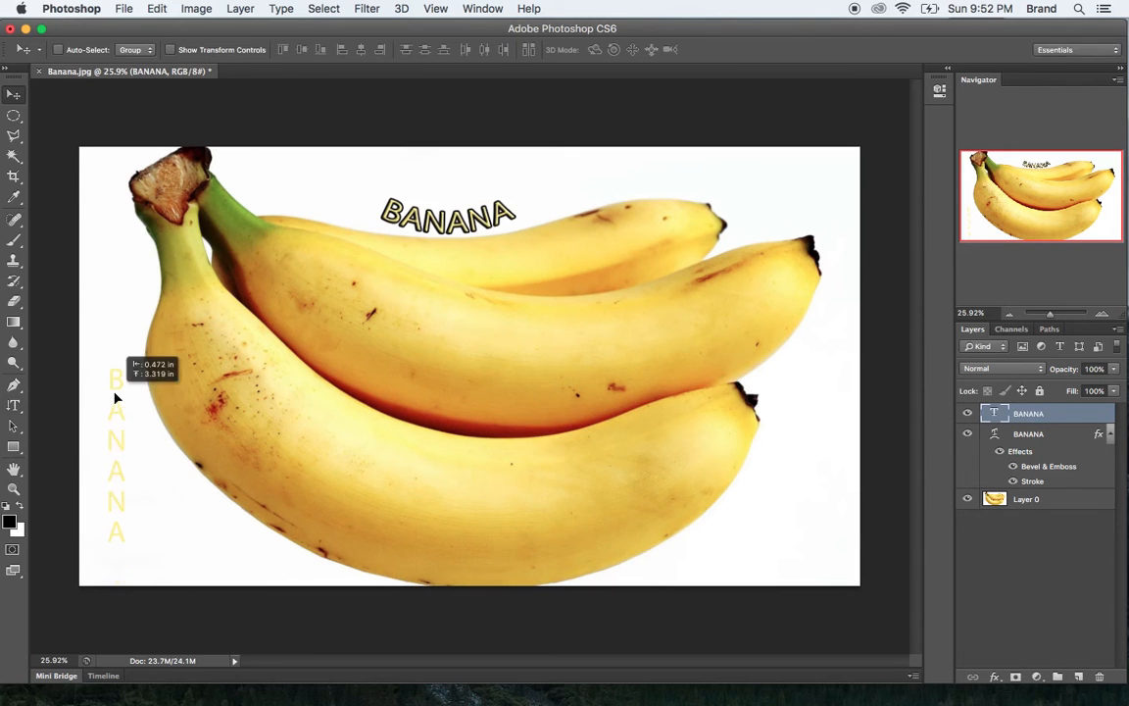
Select the arched BANANA text layer and show its transform controls.
{"action": "left_click", "coordinate": [1047, 434]}
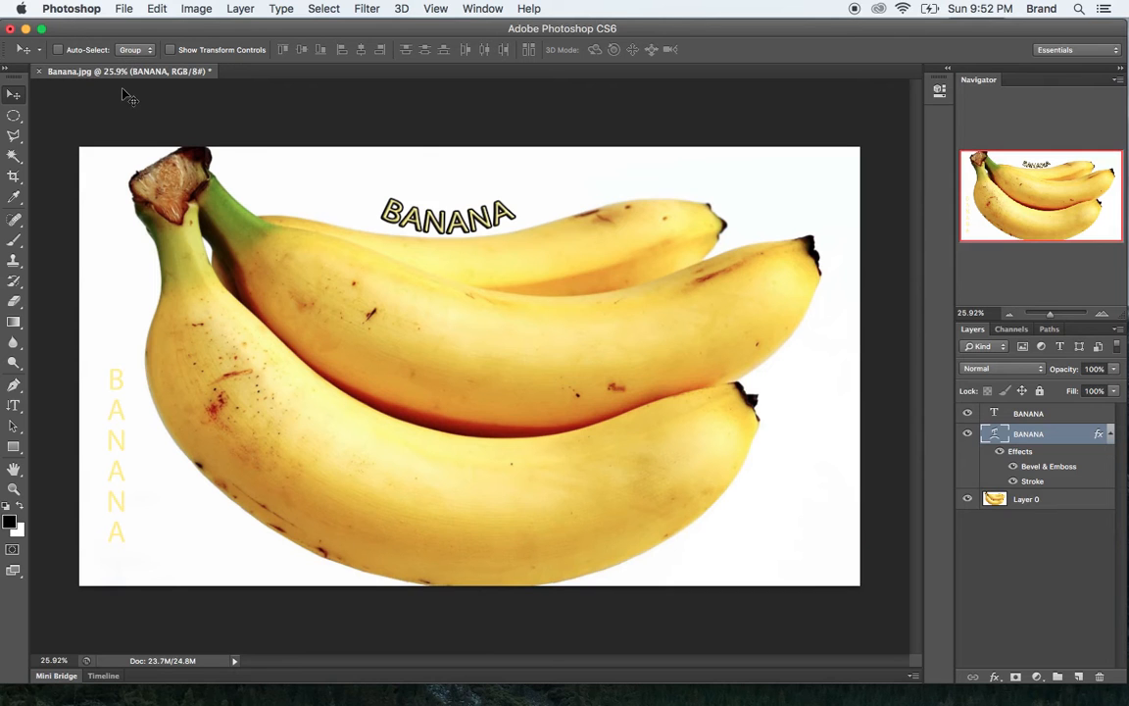
{"action": "left_click", "coordinate": [171, 49]}
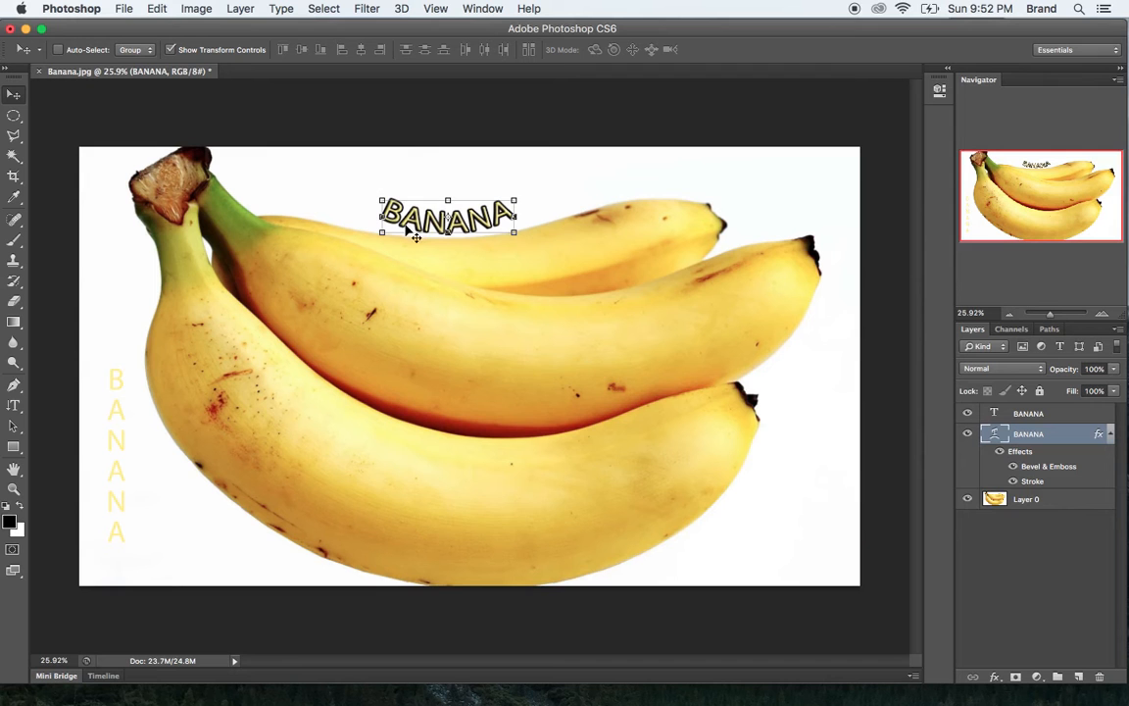
{"action": "left_click", "coordinate": [373, 189]}
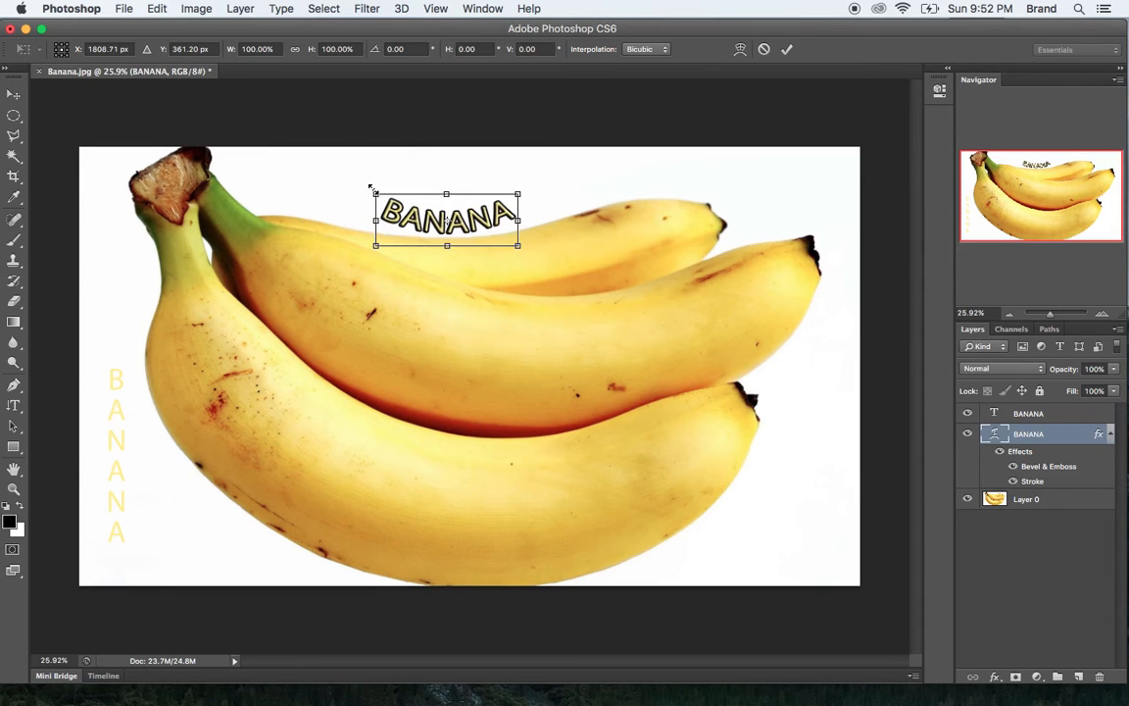
{"action": "left_click_drag", "start_coordinate": [363, 185], "coordinate": [421, 295]}
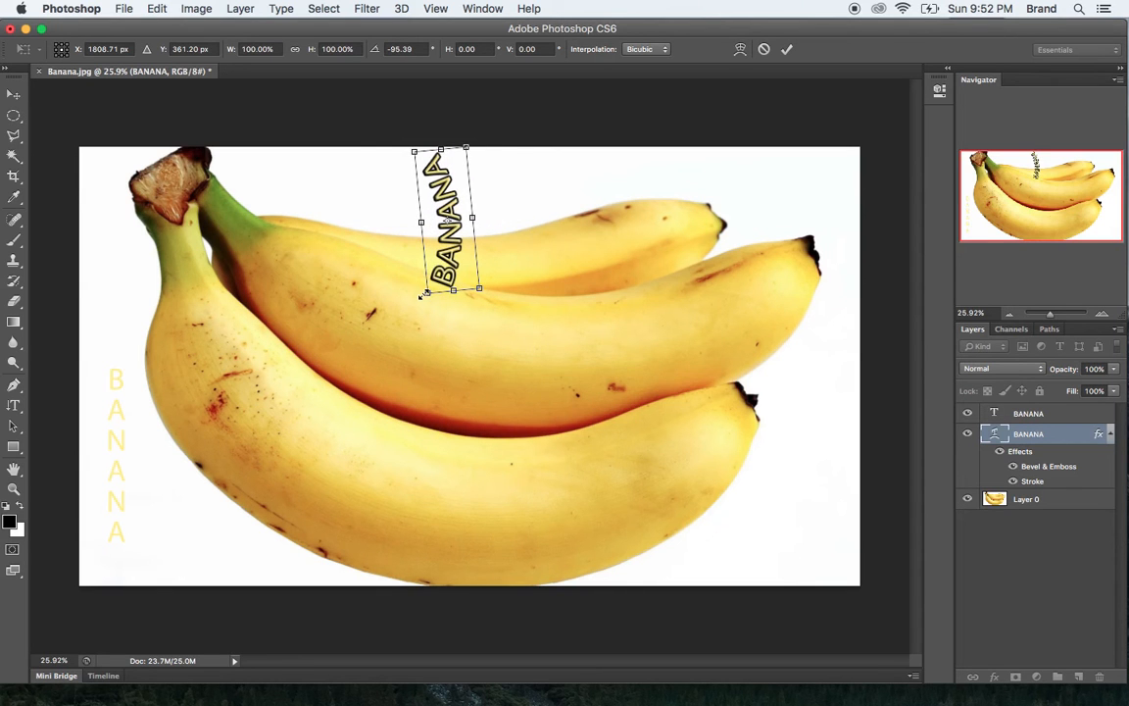
{"action": "key", "text": "Escape"}
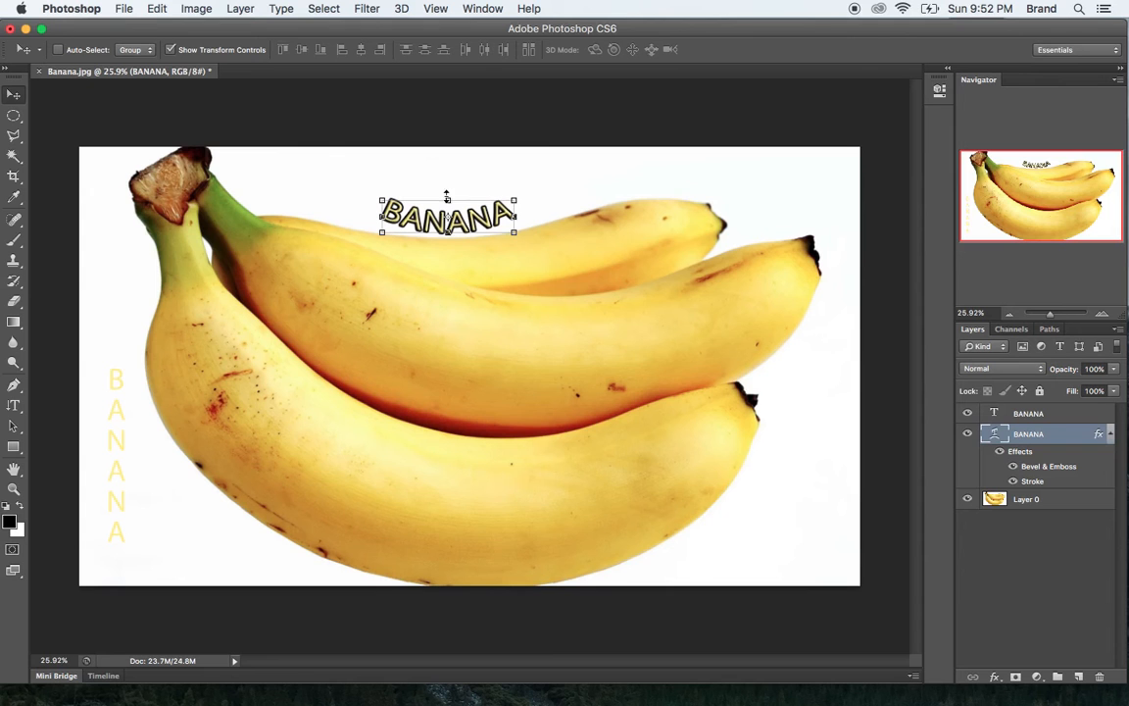
Rotate the arched BANANA text 90° counterclockwise and move it beside the front banana's black tip.
{"action": "left_click", "coordinate": [155, 10]}
{"action": "mouse_move", "coordinate": [206, 355]}
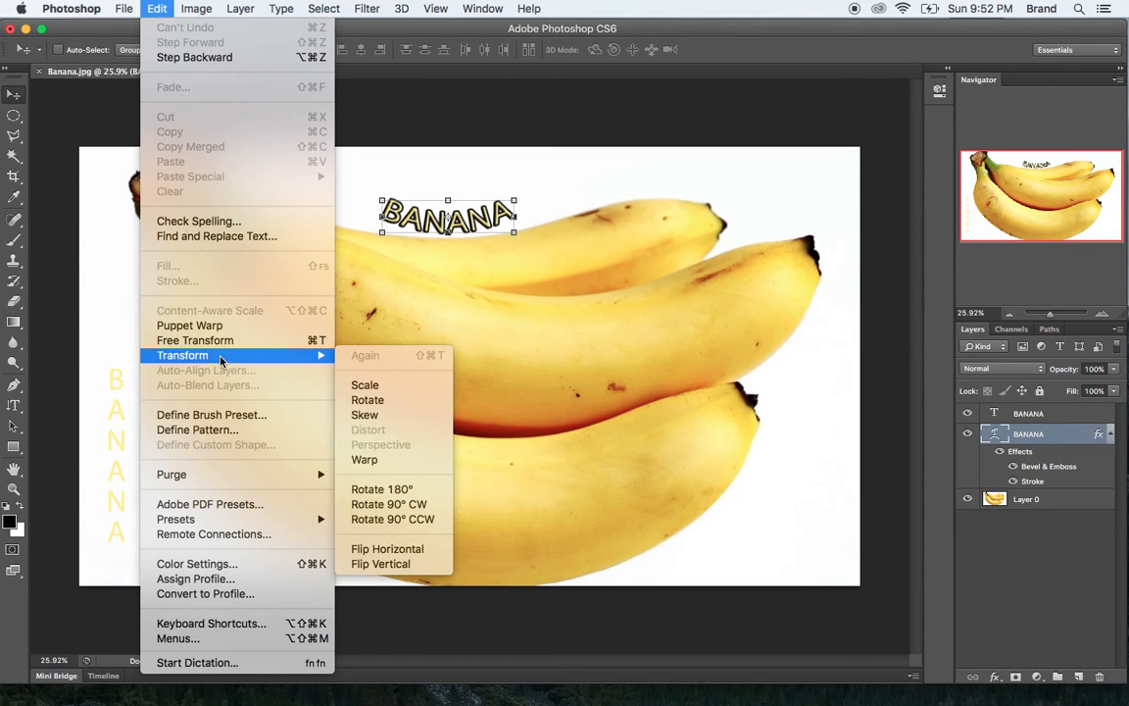
{"action": "left_click", "coordinate": [428, 520]}
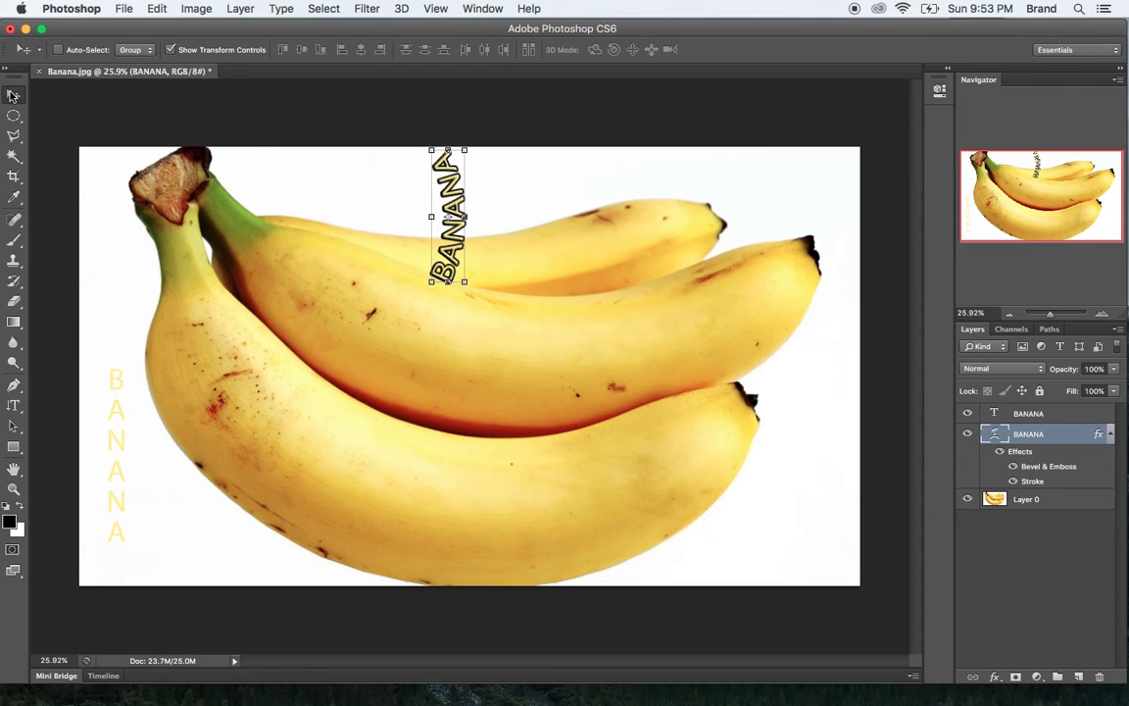
{"action": "left_click_drag", "start_coordinate": [405, 173], "coordinate": [777, 404]}
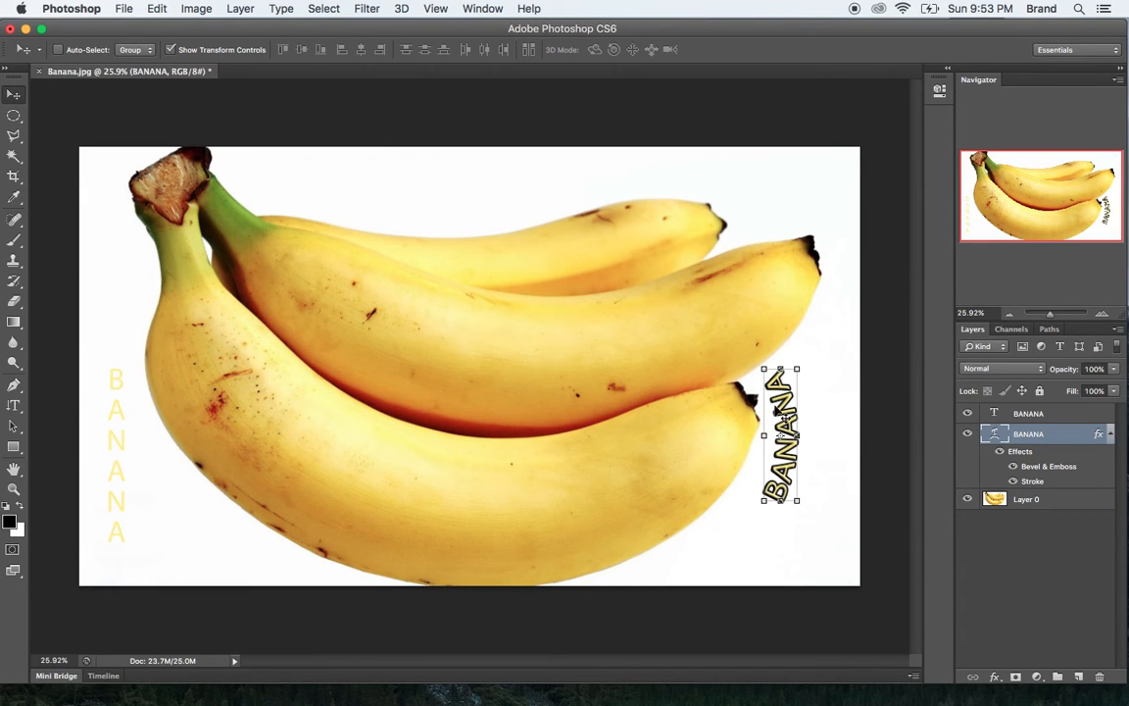
Switch the type tool back to horizontal text.
{"action": "left_click", "coordinate": [14, 405]}
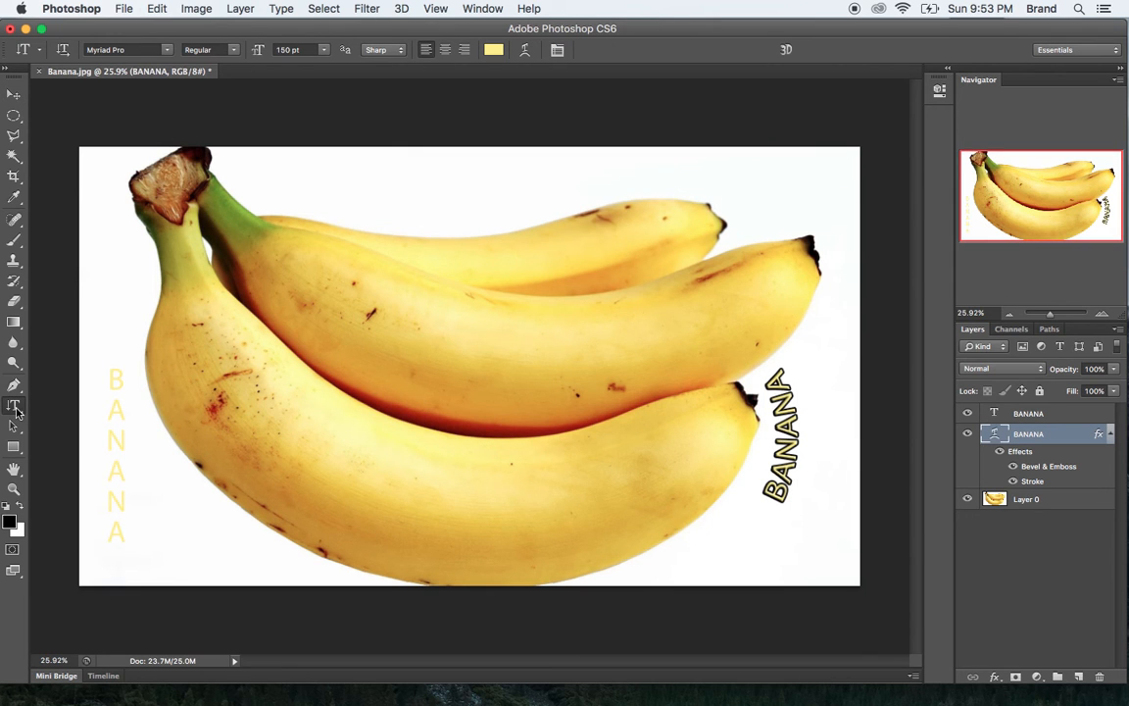
{"action": "right_click", "coordinate": [15, 408]}
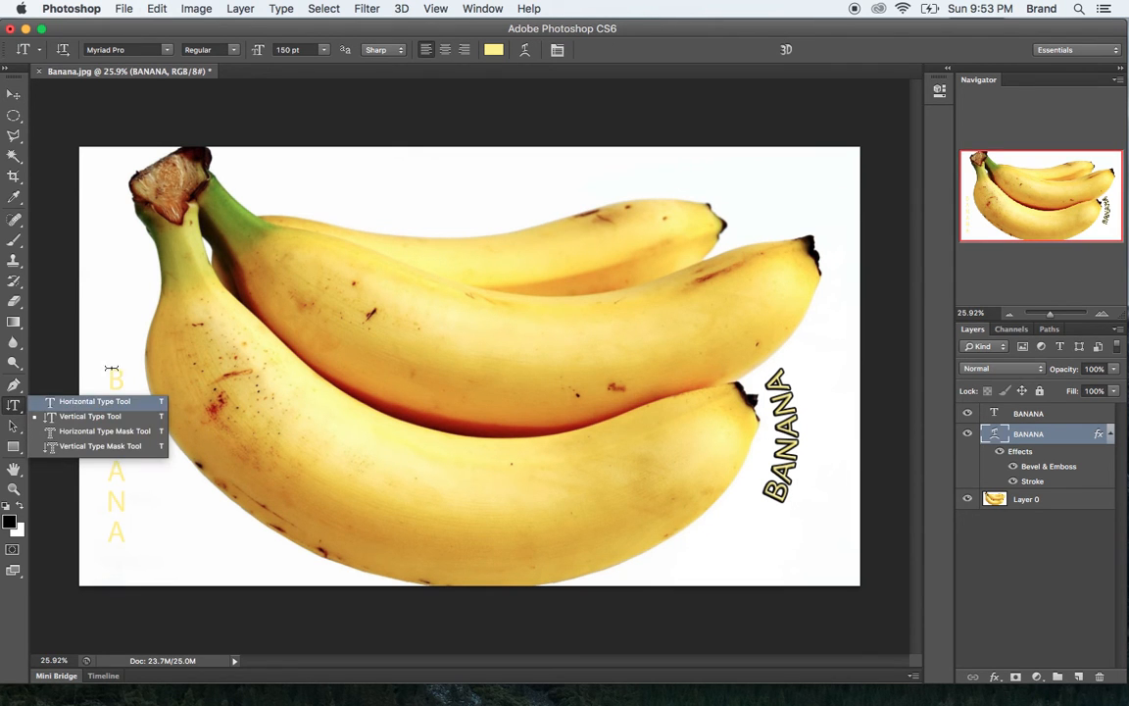
{"action": "left_click", "coordinate": [94, 401]}
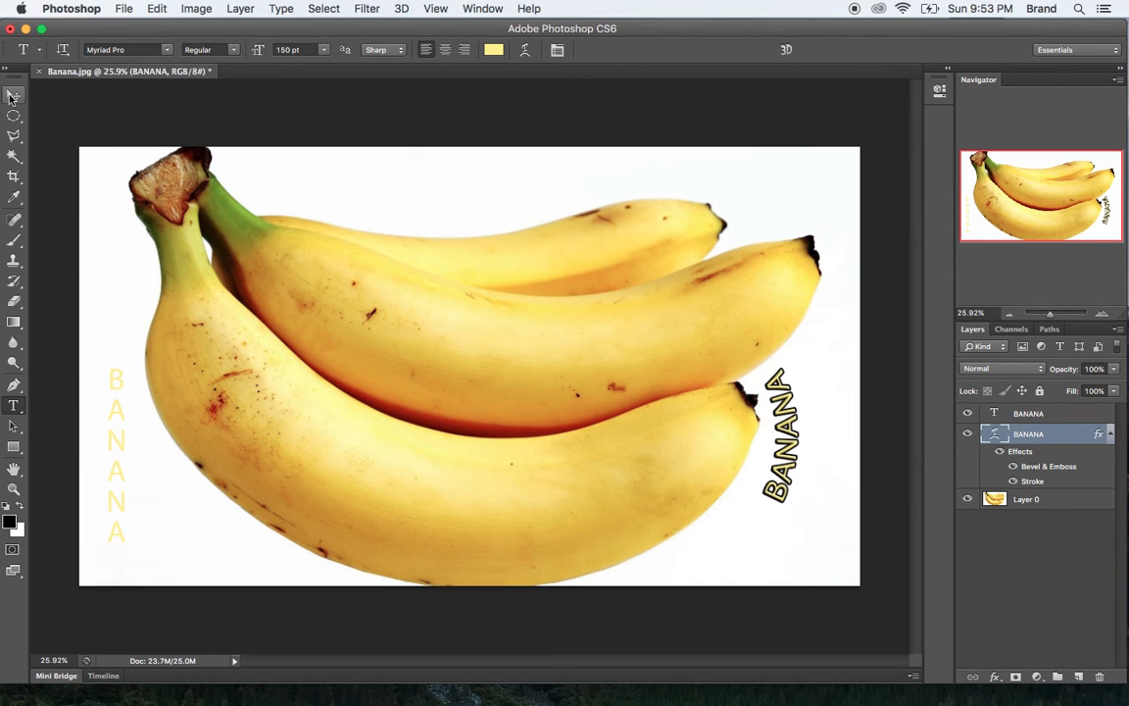
Scale the rotated BANANA text to about 167% width and 181% height beside the banana tips, and hide the transform controls.
{"action": "key", "text": "v"}
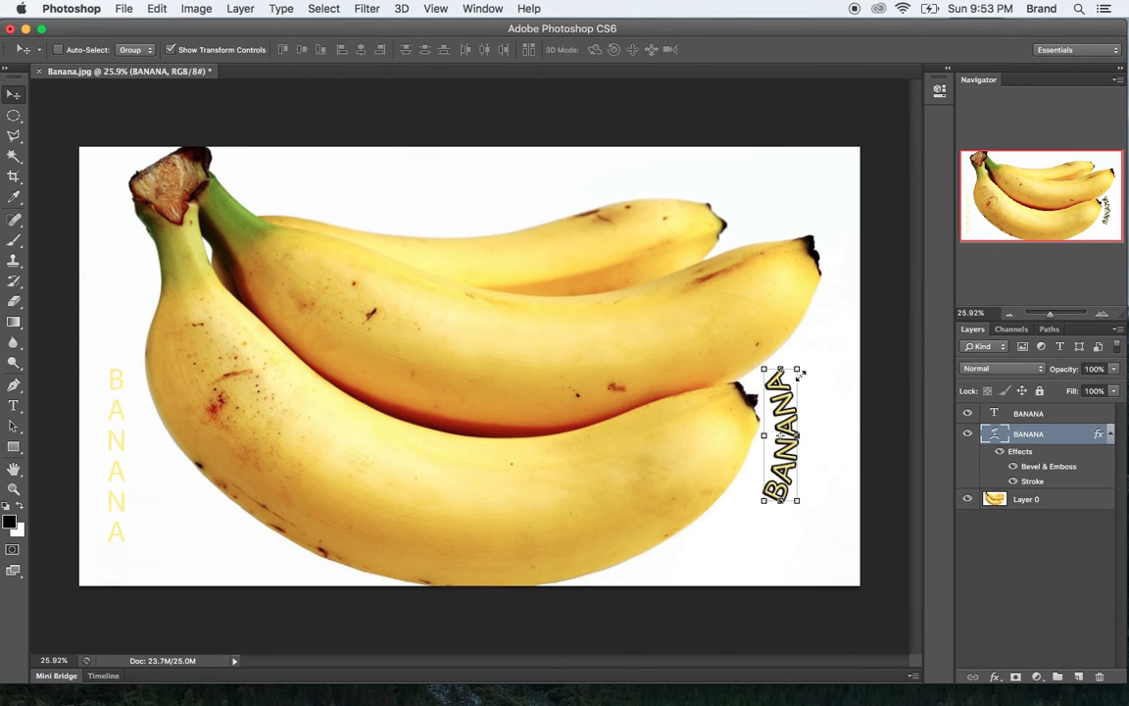
{"action": "left_click_drag", "start_coordinate": [799, 365], "coordinate": [827, 336]}
{"action": "left_click_drag", "start_coordinate": [779, 420], "coordinate": [755, 419]}
{"action": "left_click_drag", "start_coordinate": [796, 509], "coordinate": [793, 561]}
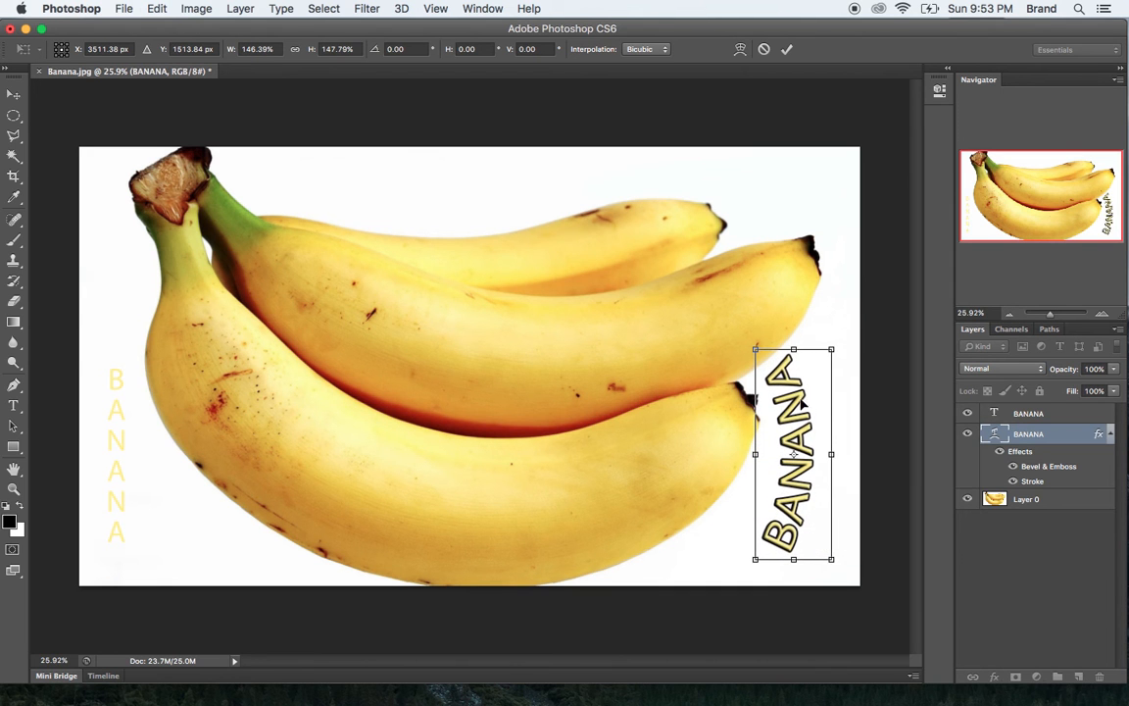
{"action": "left_click_drag", "start_coordinate": [794, 349], "coordinate": [773, 302]}
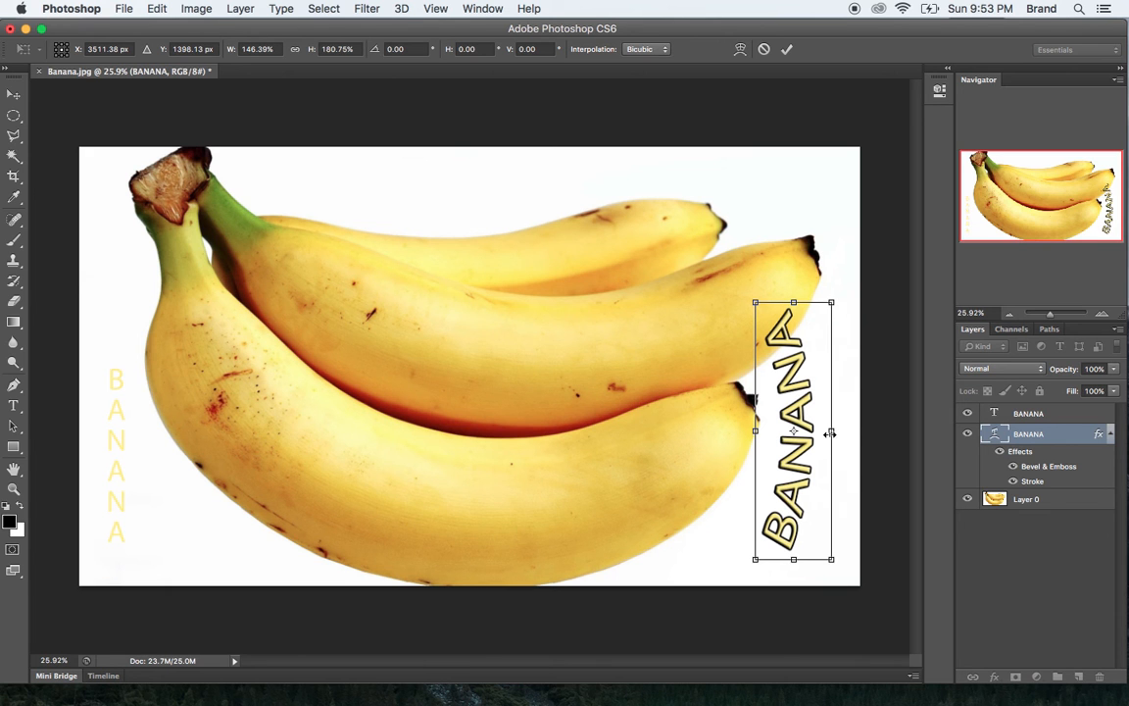
{"action": "mouse_move", "coordinate": [834, 431]}
{"action": "left_mouse_down"}
{"action": "mouse_move", "coordinate": [853, 430]}
{"action": "mouse_move", "coordinate": [843, 428]}
{"action": "left_mouse_up"}
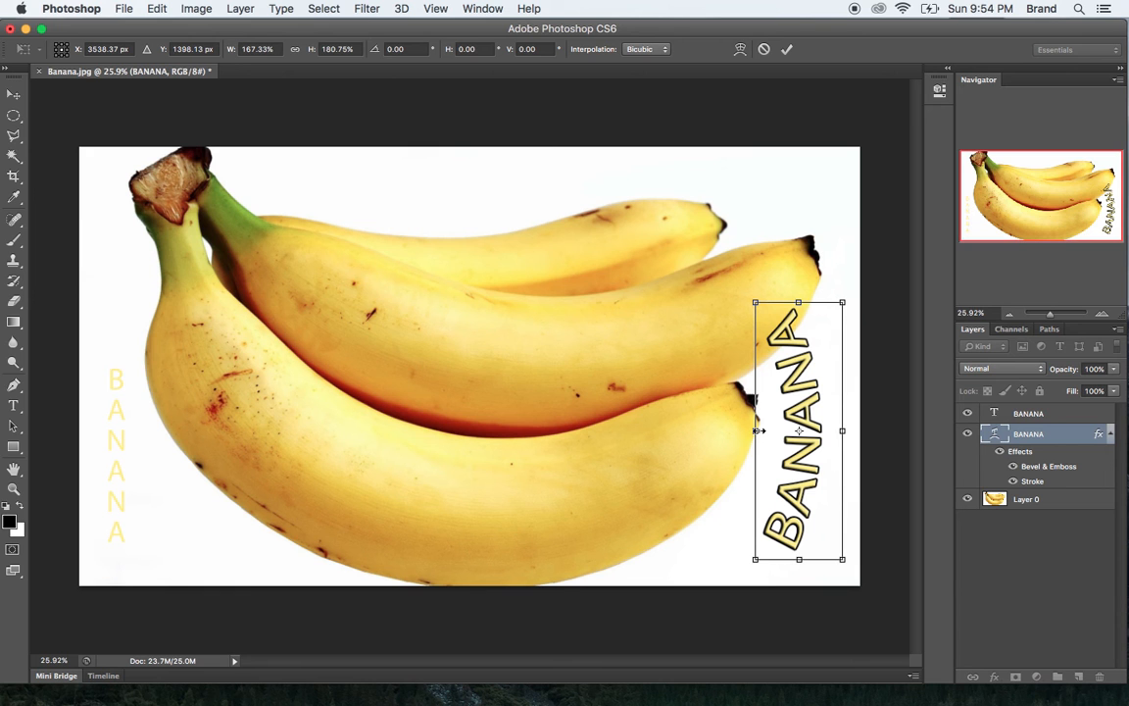
{"action": "key", "text": "Return"}
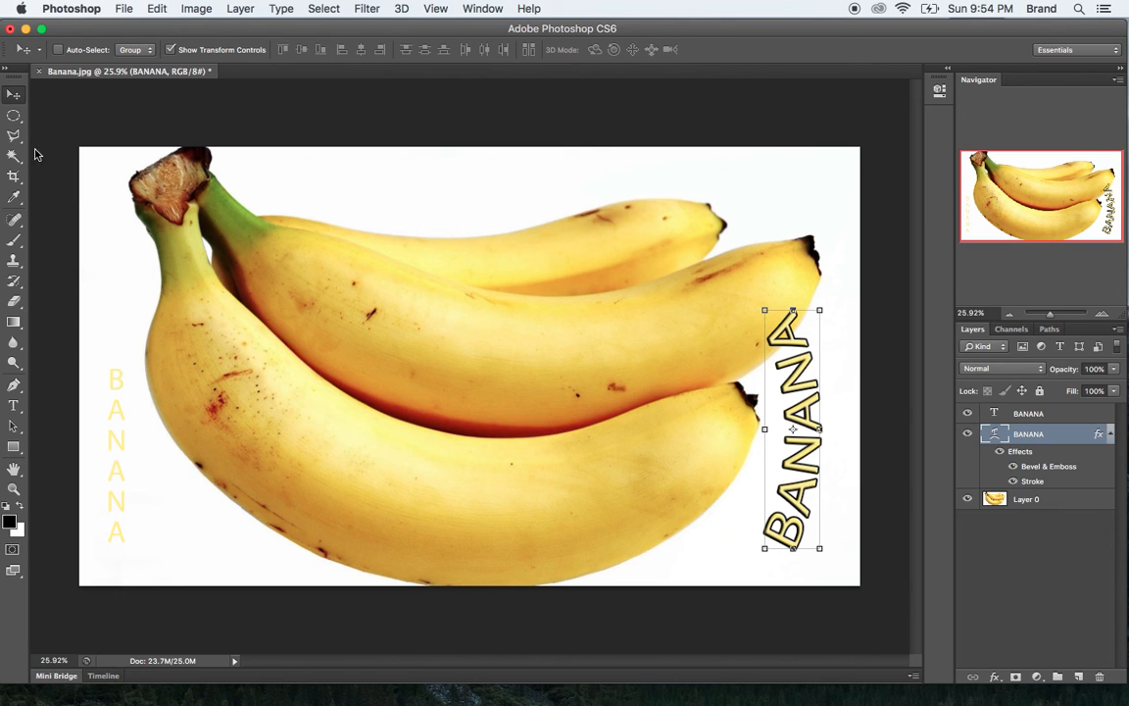
{"action": "left_click", "coordinate": [179, 54]}
{"action": "mouse_move", "coordinate": [600, 676]}
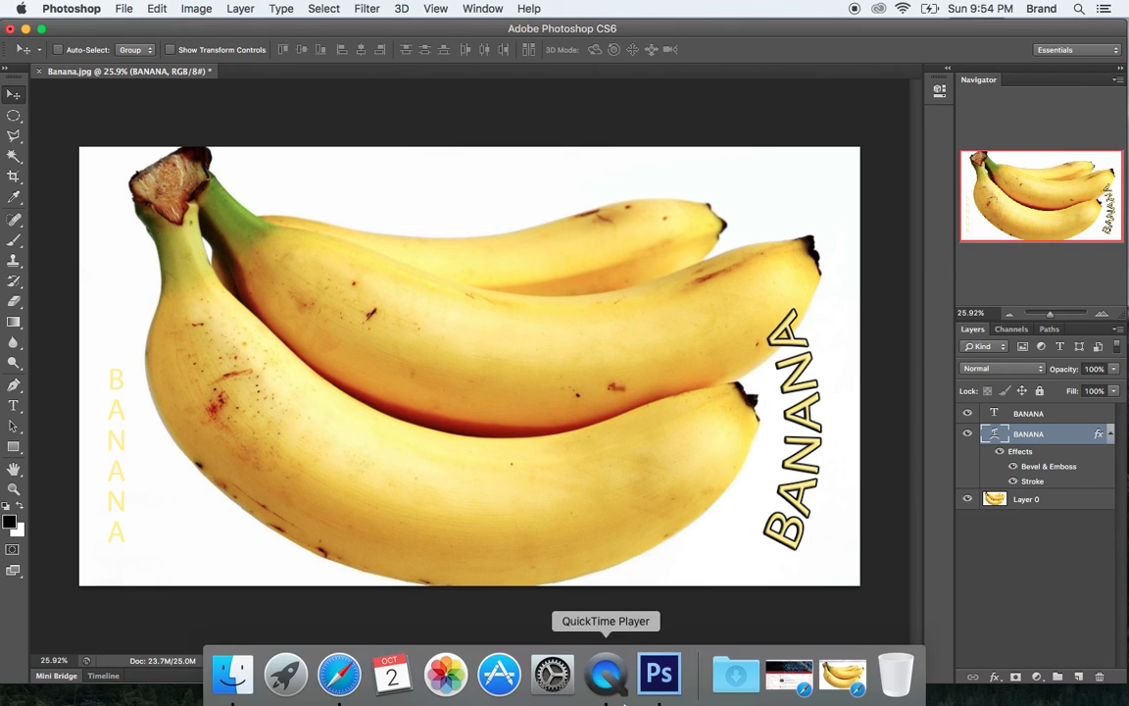